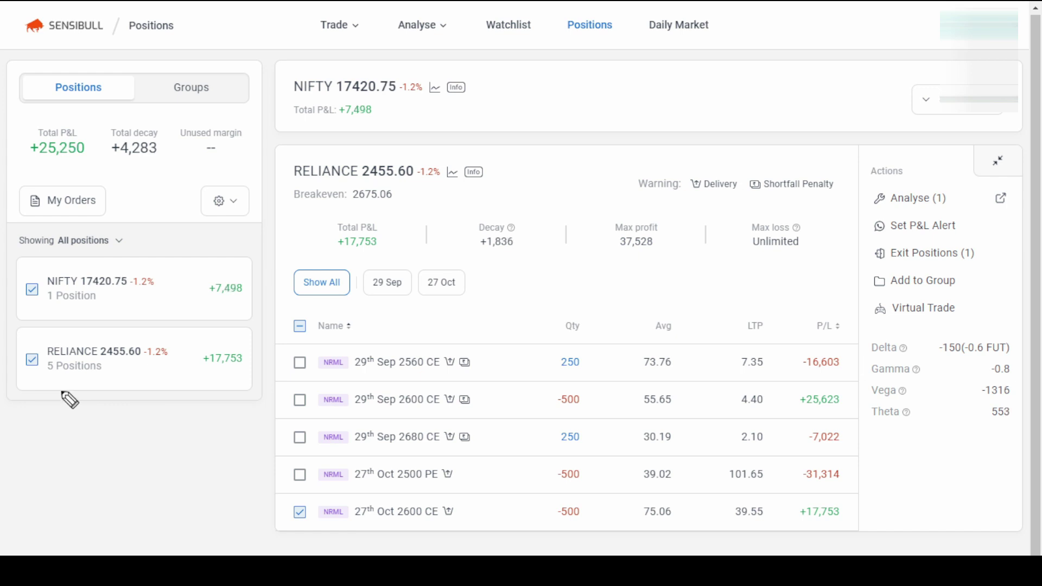
Step: Examine the RELIANCE positions, distinguishing the three 29 Sep calls from the two 27 Oct options
mouse_move(46, 380)
left_mouse_down()
mouse_move(100, 394)
mouse_move(260, 354)
mouse_move(32, 354)
mouse_move(71, 389)
left_mouse_up()
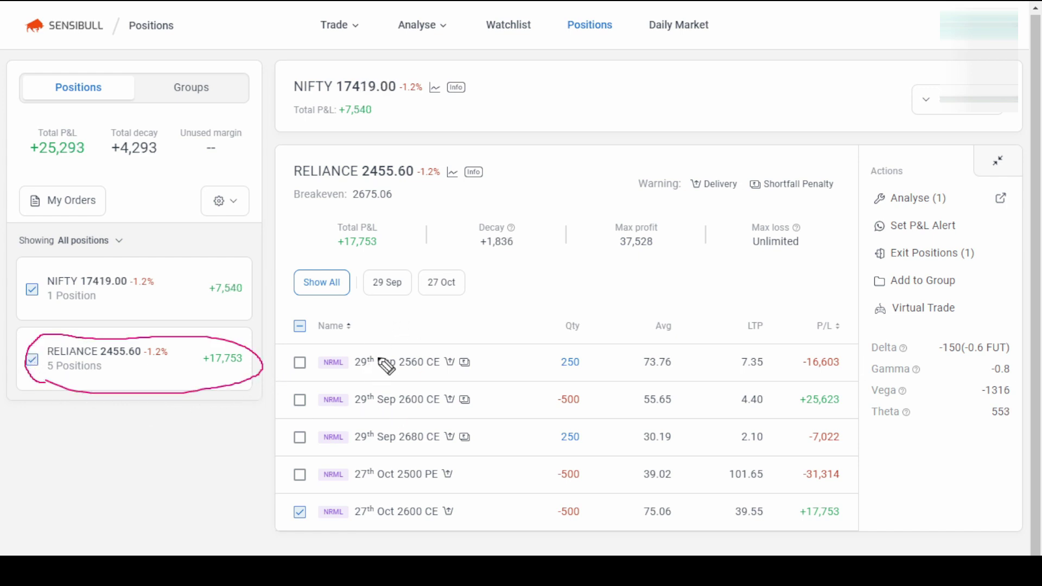
mouse_move(480, 351)
left_mouse_down()
mouse_move(333, 343)
mouse_move(360, 534)
mouse_move(482, 361)
mouse_move(458, 357)
left_mouse_up()
key("e")
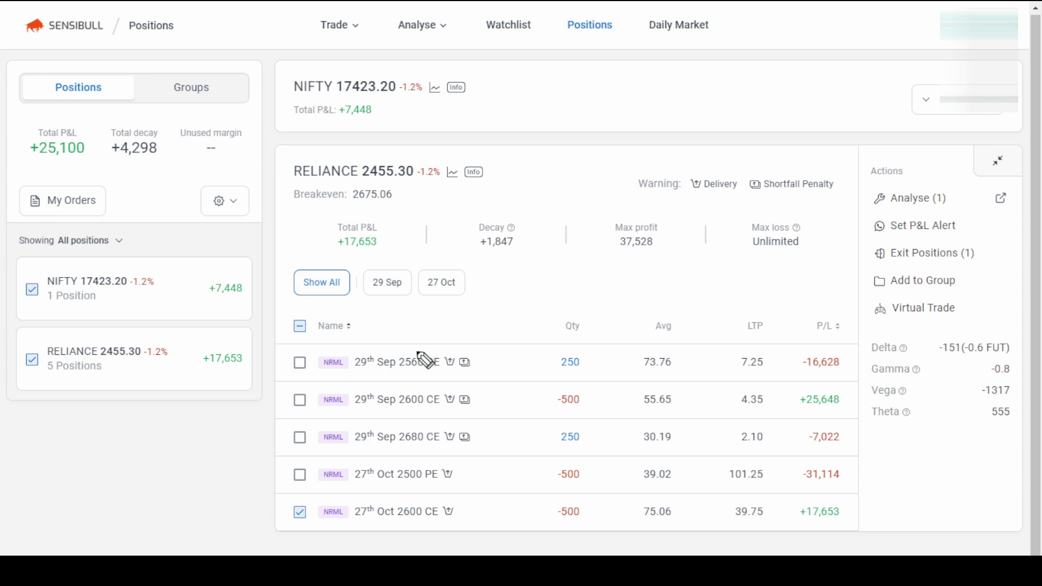
mouse_move(417, 343)
left_mouse_down()
mouse_move(304, 394)
mouse_move(390, 456)
mouse_move(503, 431)
mouse_move(444, 347)
mouse_move(389, 346)
left_mouse_up()
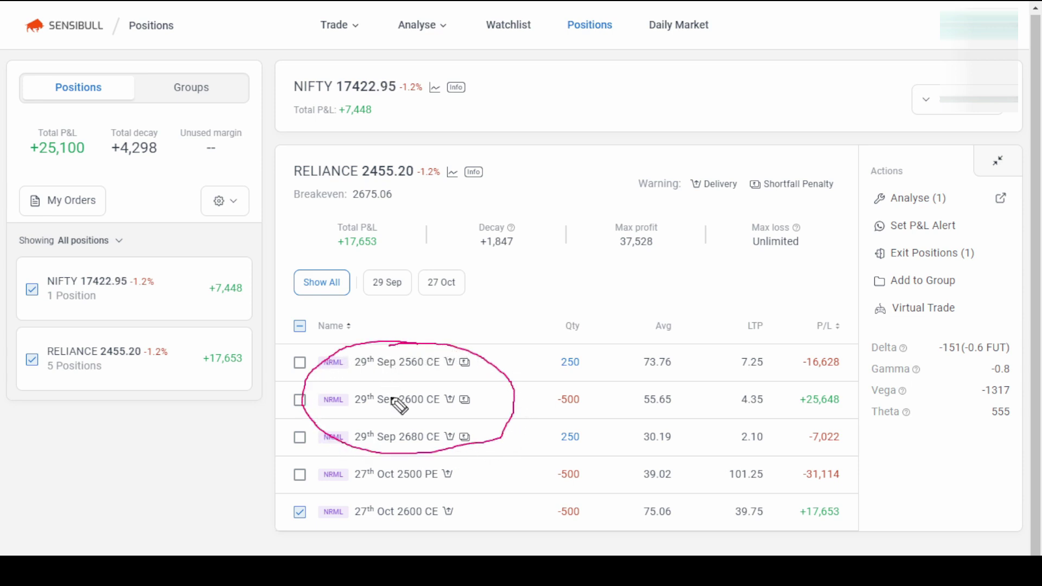
left_click_drag(480, 360, 515, 334)
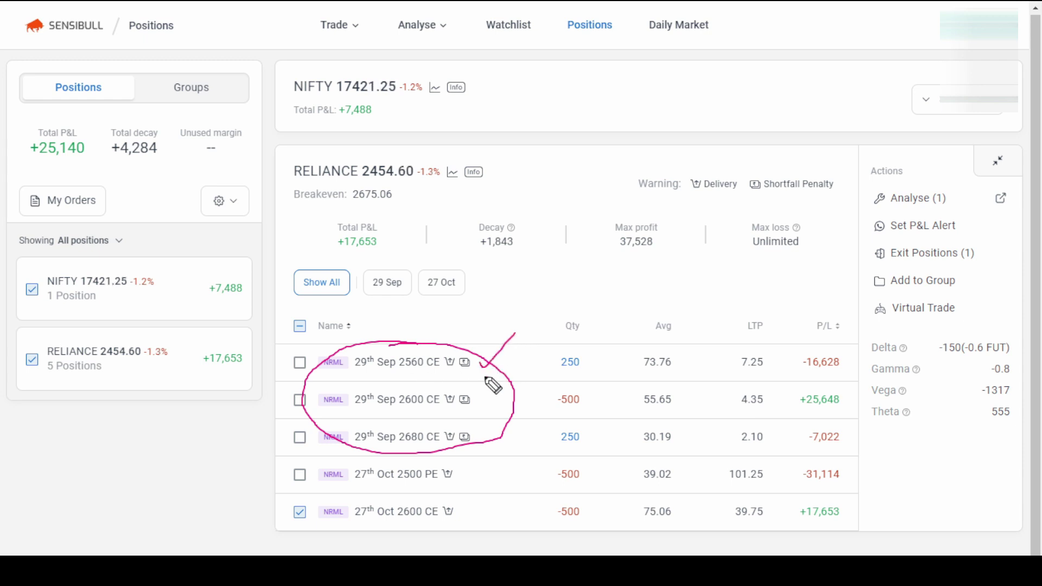
mouse_move(473, 466)
left_mouse_down()
mouse_move(398, 458)
mouse_move(312, 514)
mouse_move(461, 462)
left_mouse_up()
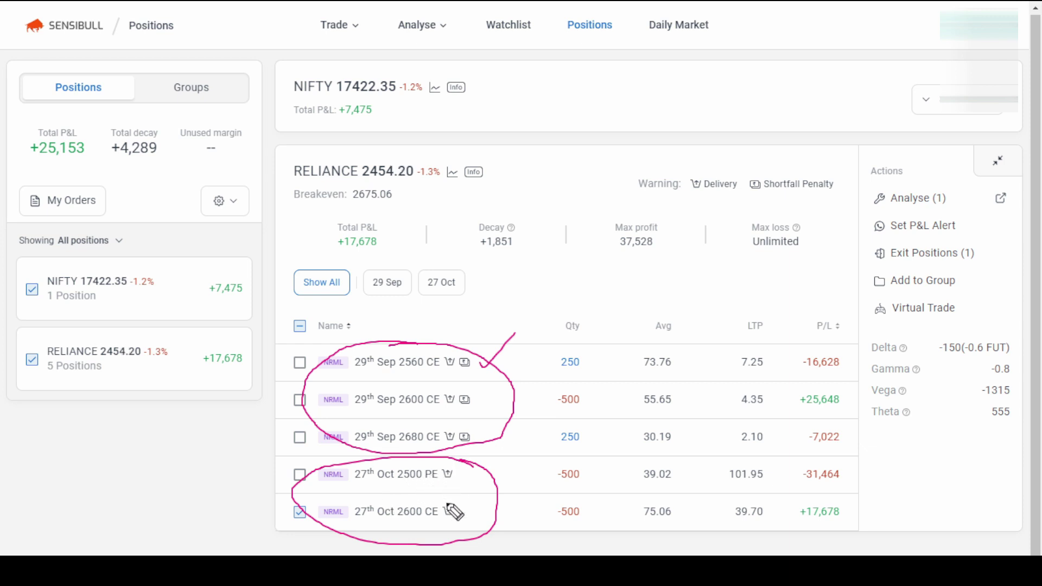
left_click_drag(447, 512, 471, 489)
mouse_move(449, 474)
left_mouse_down()
mouse_move(454, 481)
mouse_move(485, 456)
left_mouse_up()
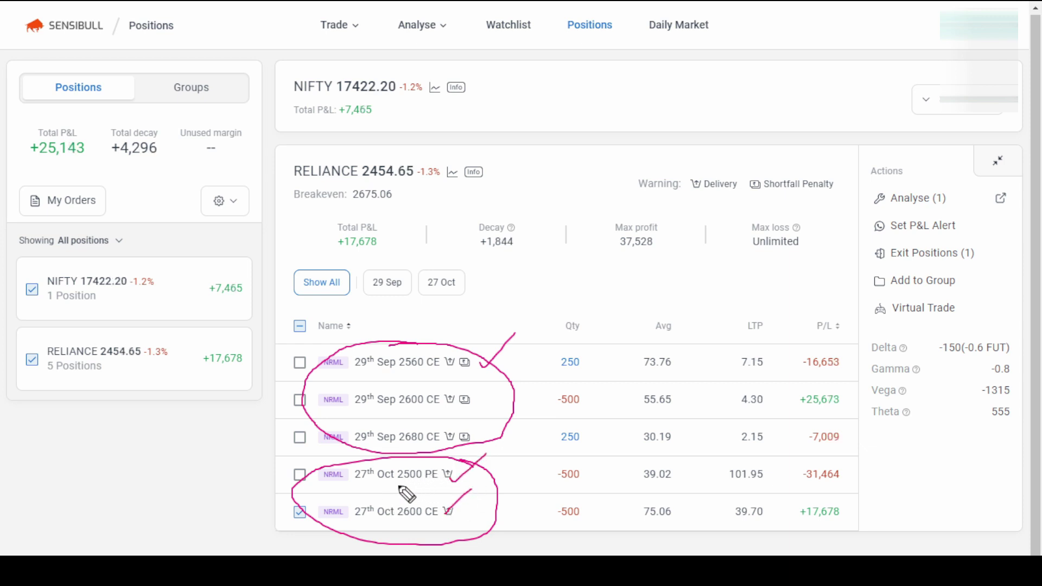
left_click_drag(362, 491, 394, 474)
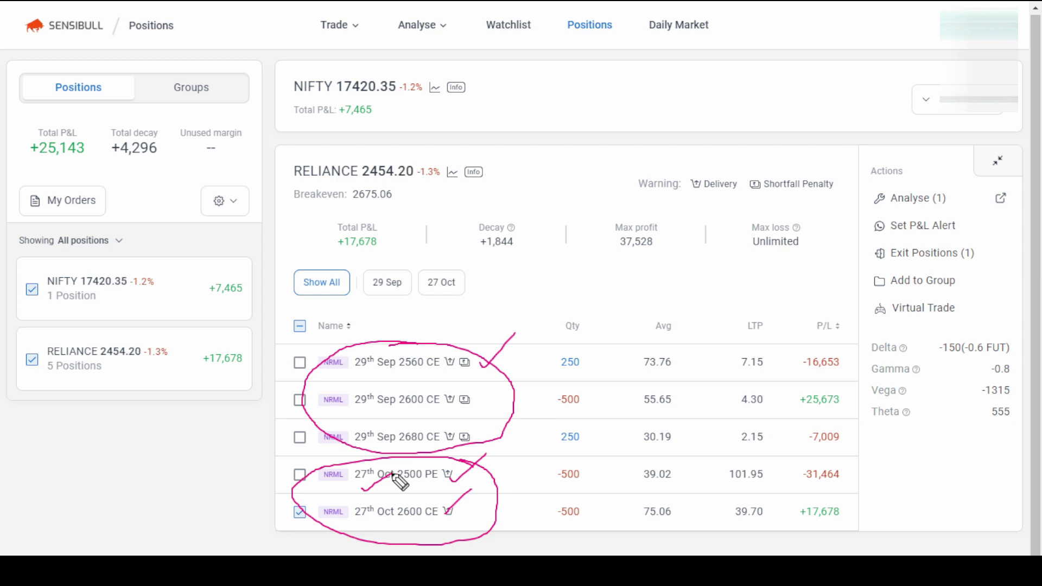
mouse_move(279, 330)
left_mouse_down()
mouse_move(721, 332)
mouse_move(784, 553)
mouse_move(305, 513)
mouse_move(298, 327)
left_mouse_up()
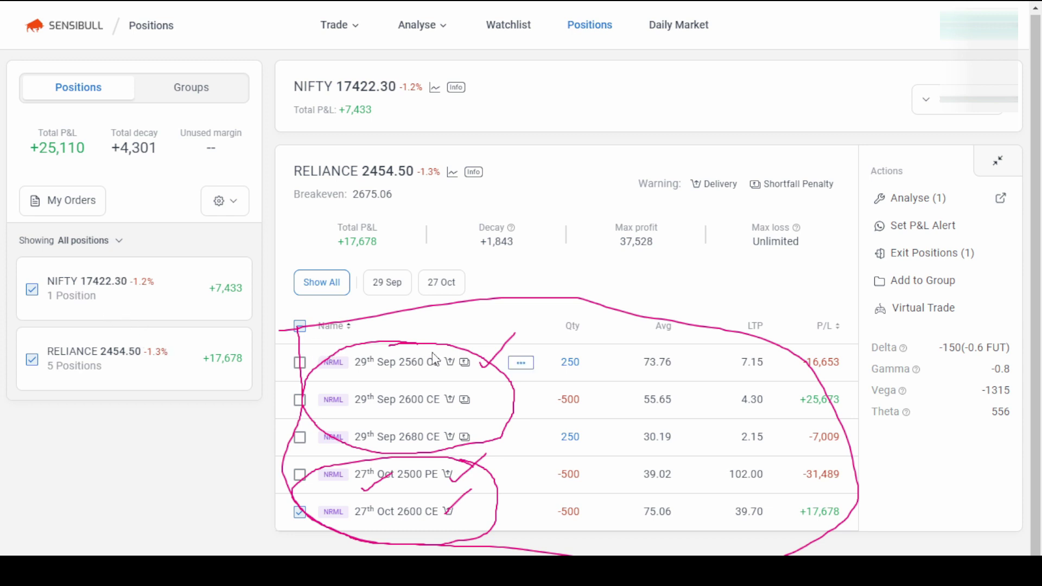
key("e")
mouse_move(387, 336)
left_mouse_down()
mouse_move(492, 369)
mouse_move(421, 338)
mouse_move(379, 335)
left_mouse_up()
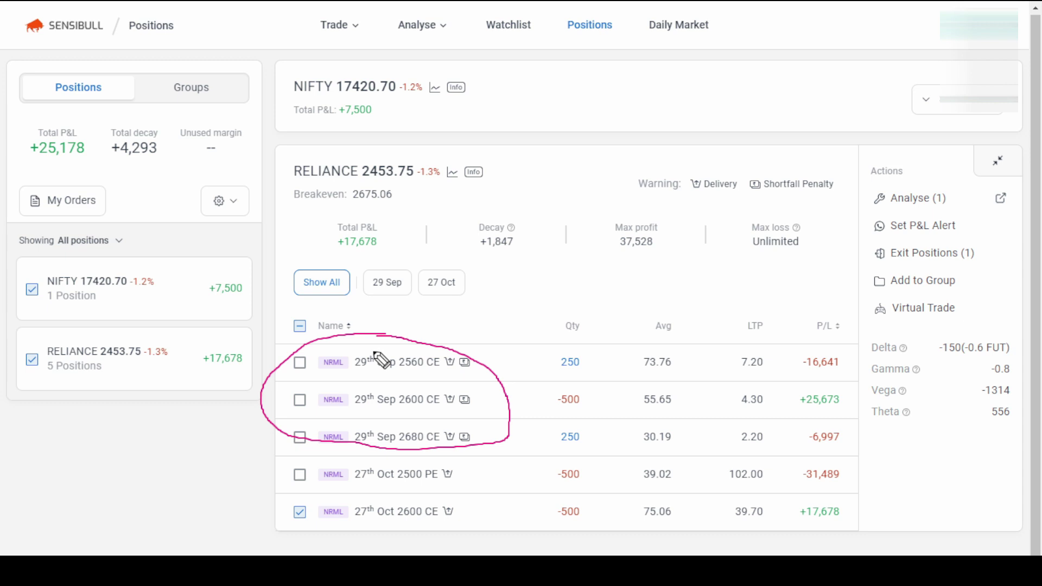
mouse_move(472, 465)
left_mouse_down()
mouse_move(305, 468)
mouse_move(311, 555)
mouse_move(481, 482)
mouse_move(465, 471)
left_mouse_up()
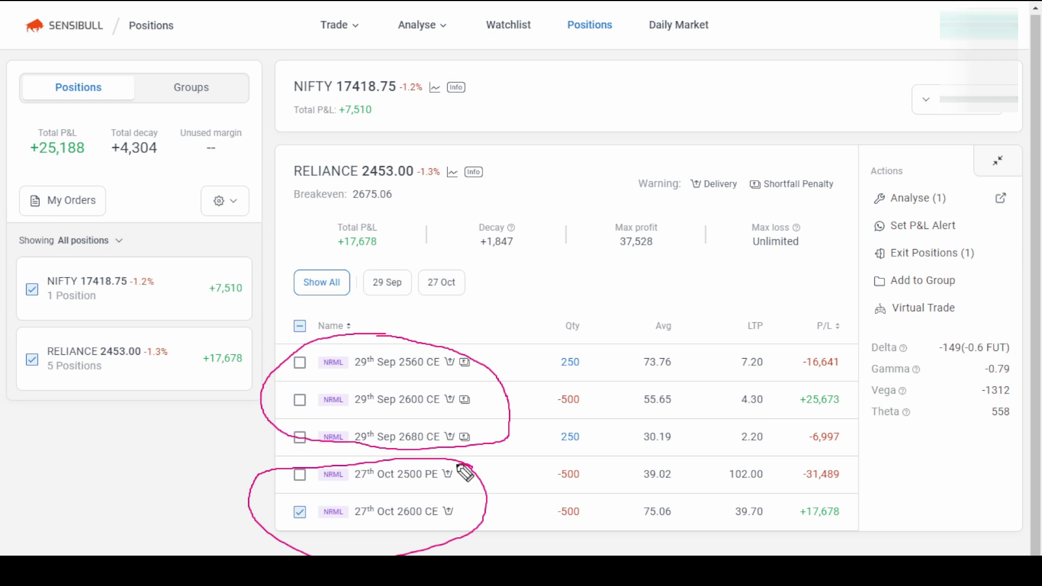
key("Escape")
Step: Clear the RELIANCE selection and select only the 29 Sep 2560 CE, 2600 CE and 2680 CE positions
left_click(303, 329)
left_click(304, 330)
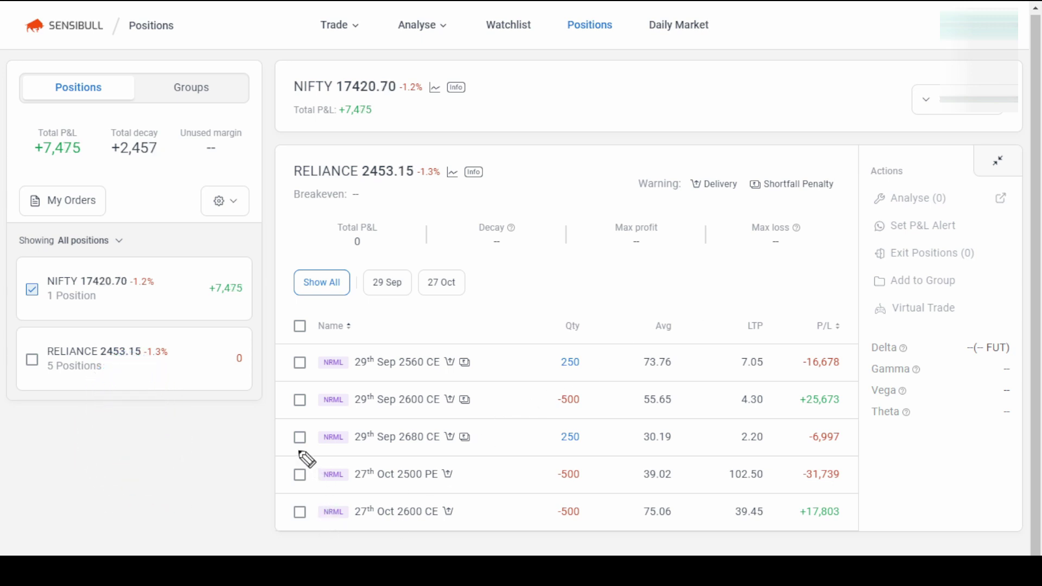
left_click_drag(485, 360, 481, 444)
left_click(300, 362)
left_click(299, 400)
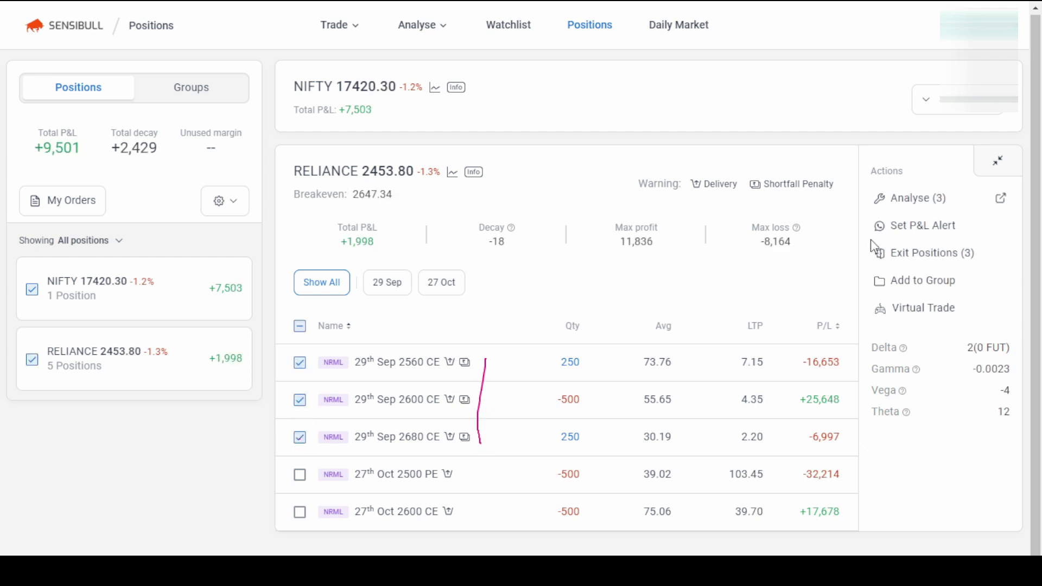
Step: Add the selected September positions to a new group named RIL SEPT 2022, copying the name for reuse
left_click(939, 291)
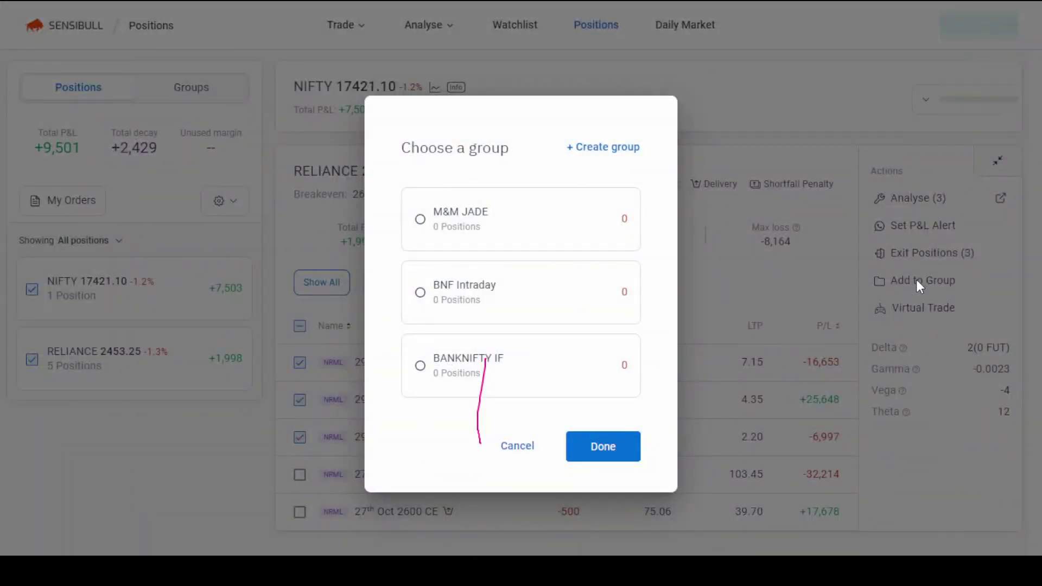
left_click(608, 152)
left_click(445, 295)
type("RIL SEPT  2022")
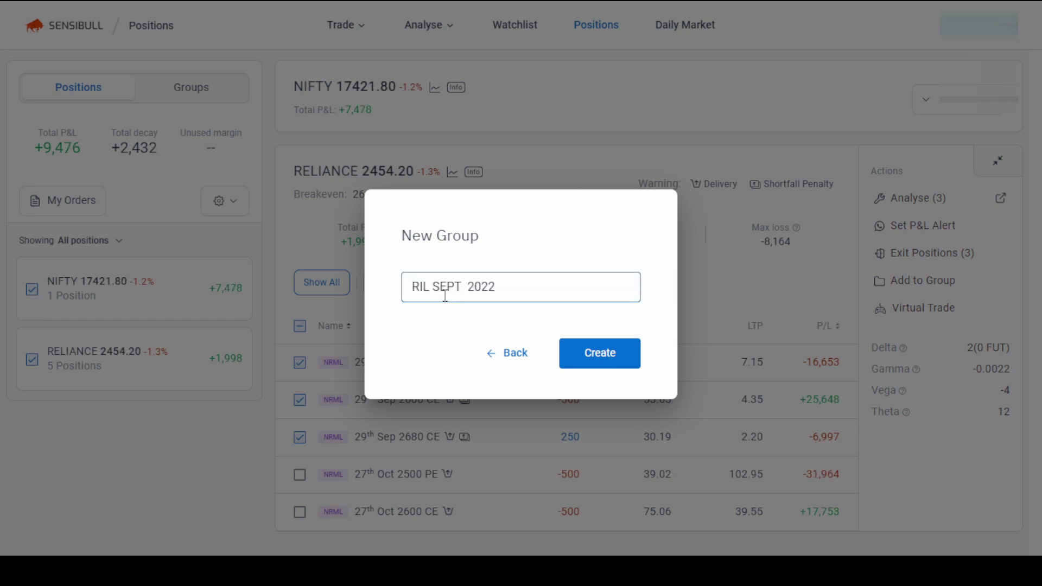
key("ctrl+a")
key("ctrl+c")
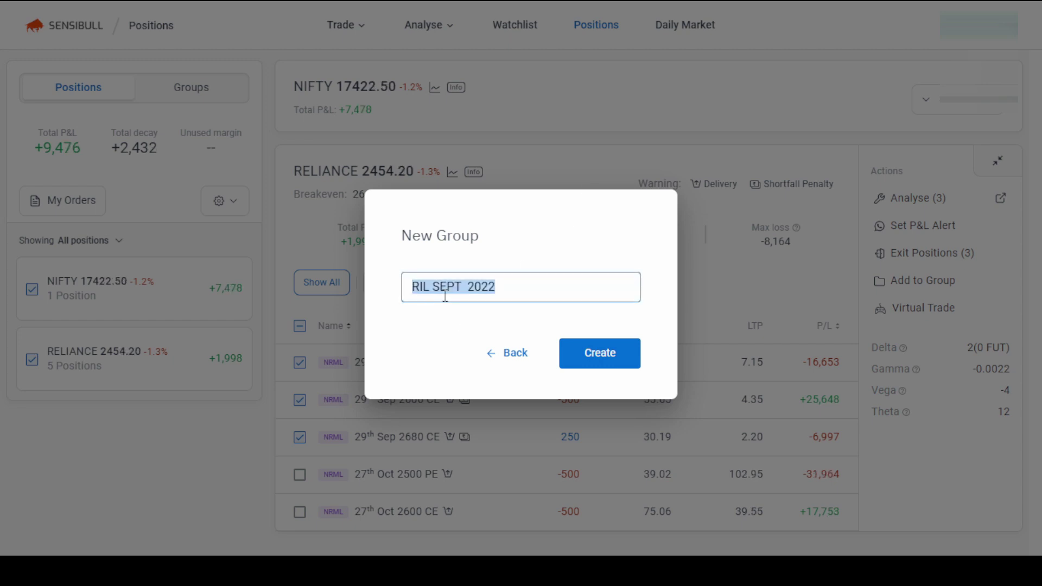
left_click(594, 358)
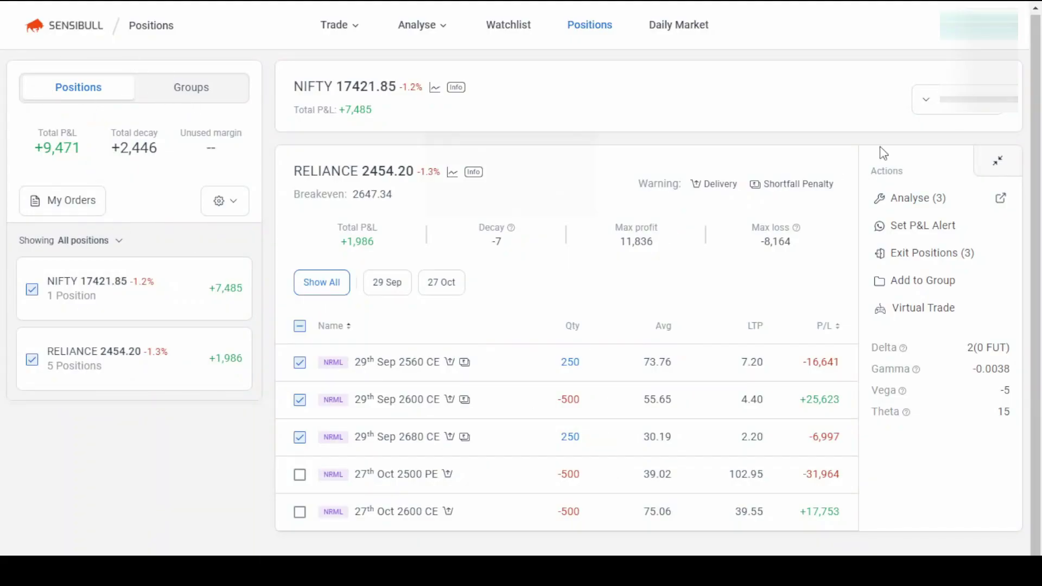
Step: View the position groups and examine the total P&L, max profit and max loss of RIL SEPT 2022
mouse_move(193, 58)
left_mouse_down()
mouse_move(214, 76)
mouse_move(206, 70)
left_mouse_up()
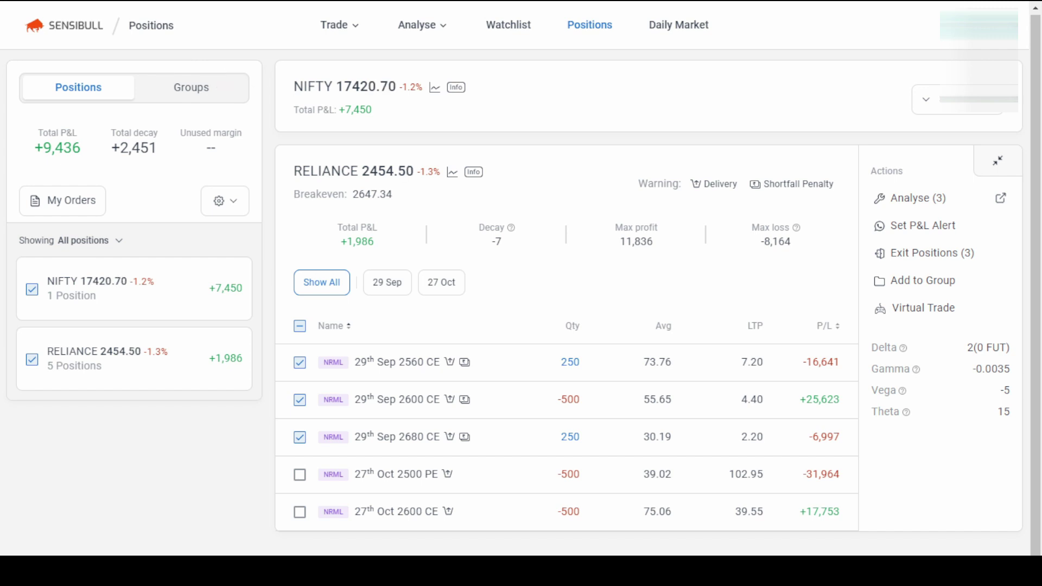
left_click(188, 94)
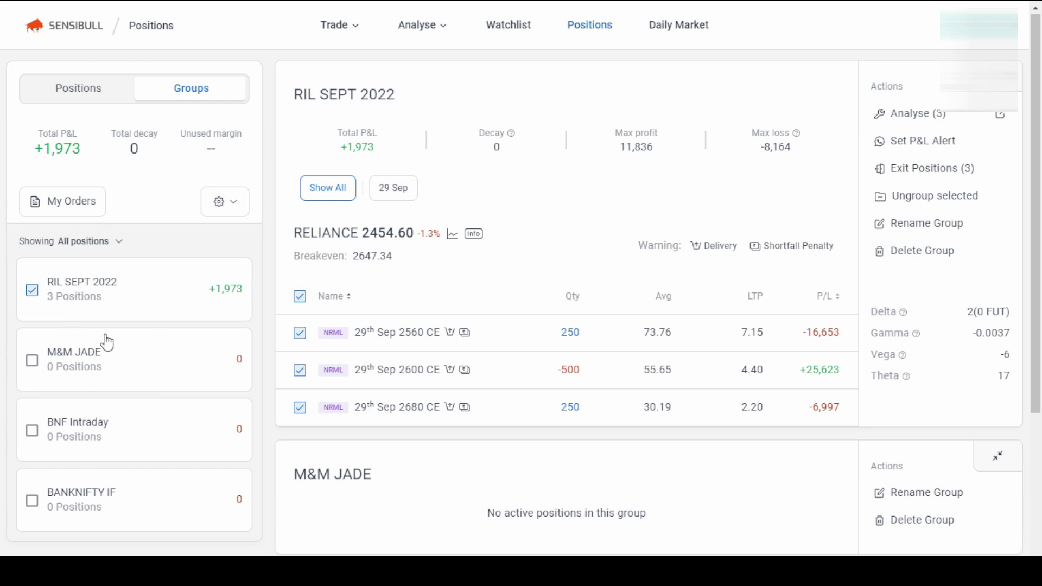
mouse_move(603, 326)
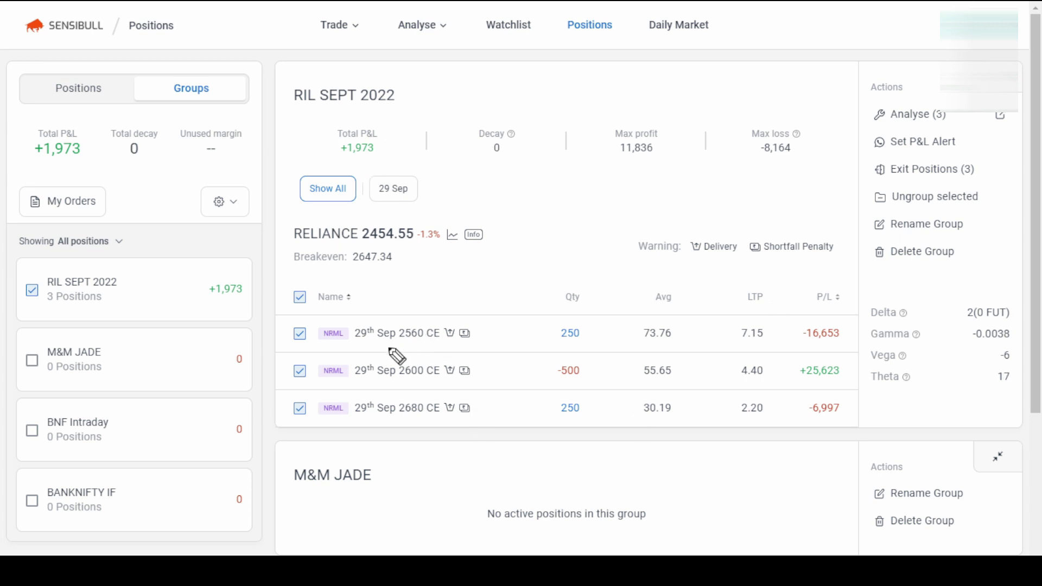
mouse_move(390, 133)
left_mouse_down()
mouse_move(328, 157)
mouse_move(396, 128)
mouse_move(380, 114)
left_mouse_up()
mouse_move(659, 110)
left_mouse_down()
mouse_move(600, 151)
mouse_move(643, 143)
left_mouse_up()
mouse_move(785, 116)
left_mouse_down()
mouse_move(839, 152)
mouse_move(790, 116)
left_mouse_up()
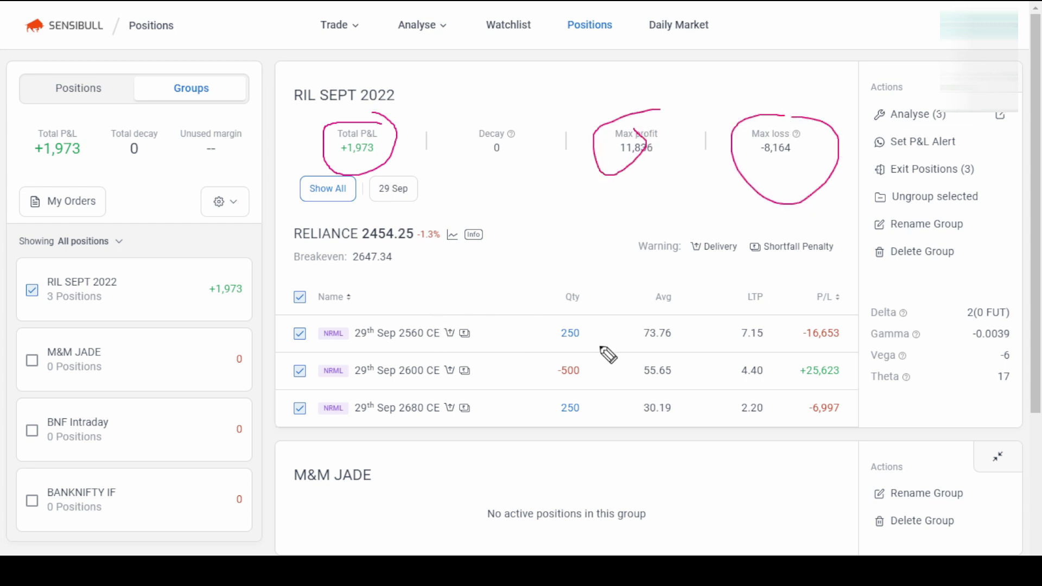
mouse_move(276, 276)
left_mouse_down()
mouse_move(423, 258)
mouse_move(310, 400)
mouse_move(297, 267)
left_mouse_up()
key("Escape")
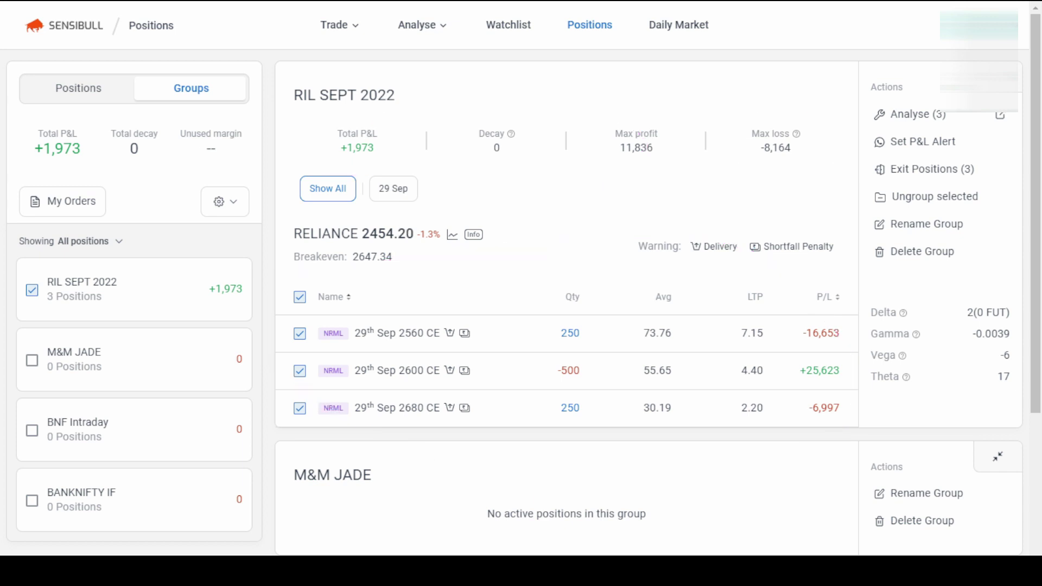
Step: Return to the positions list and select only the RELIANCE 27 Oct 2500 PE and 2600 CE positions
left_click(83, 92)
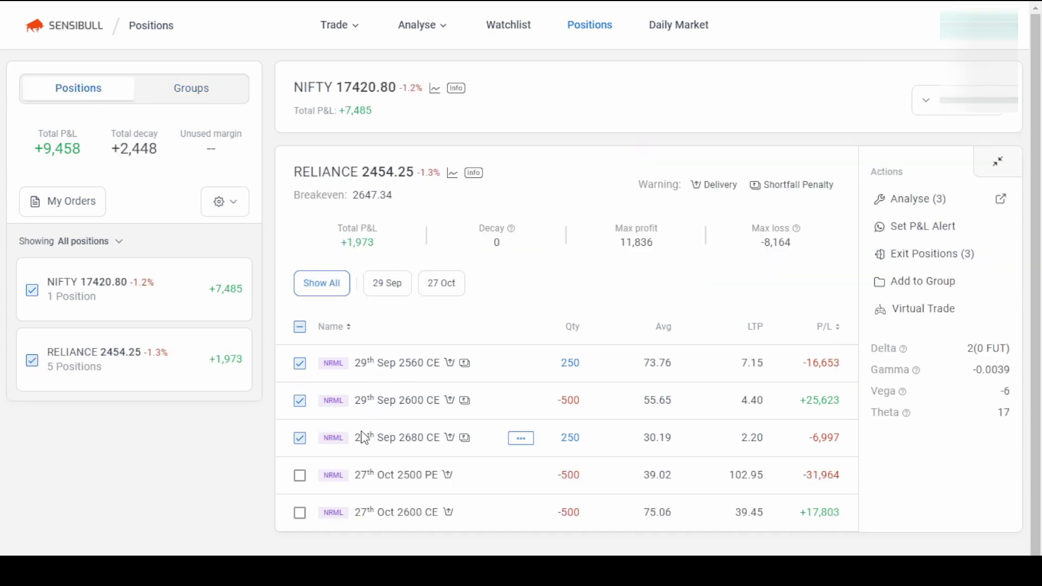
left_click(300, 329)
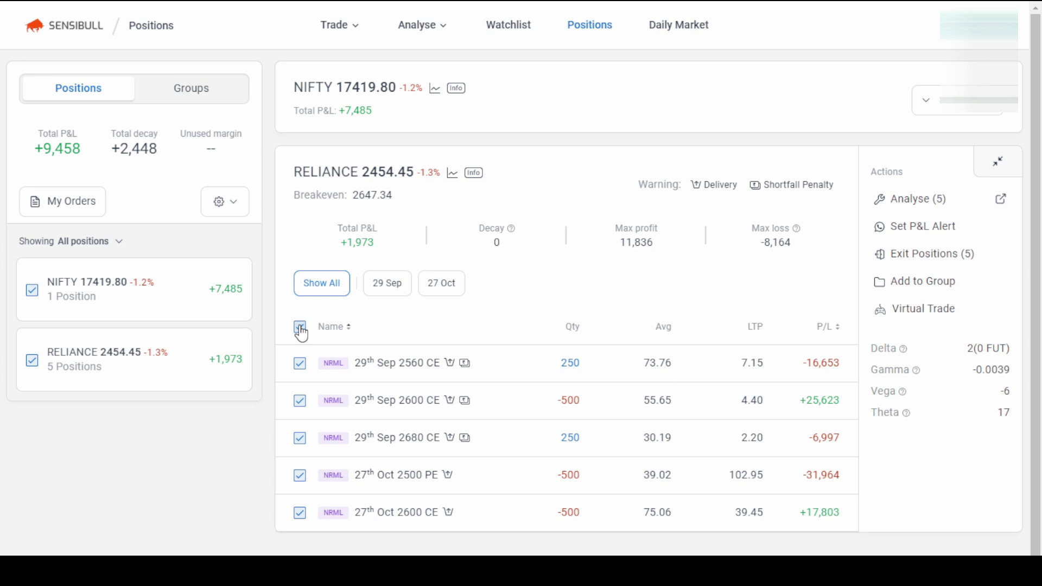
left_click(300, 328)
left_click(300, 475)
left_click(299, 512)
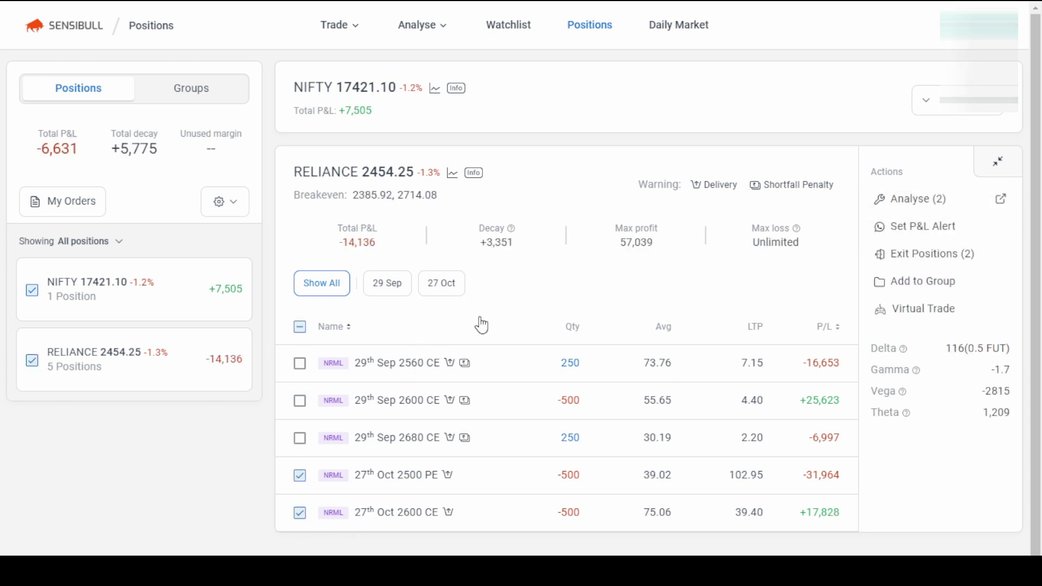
Step: Add the selected October positions to a new group named RIL OCT 2022, reusing the copied name with the month changed
left_click(922, 283)
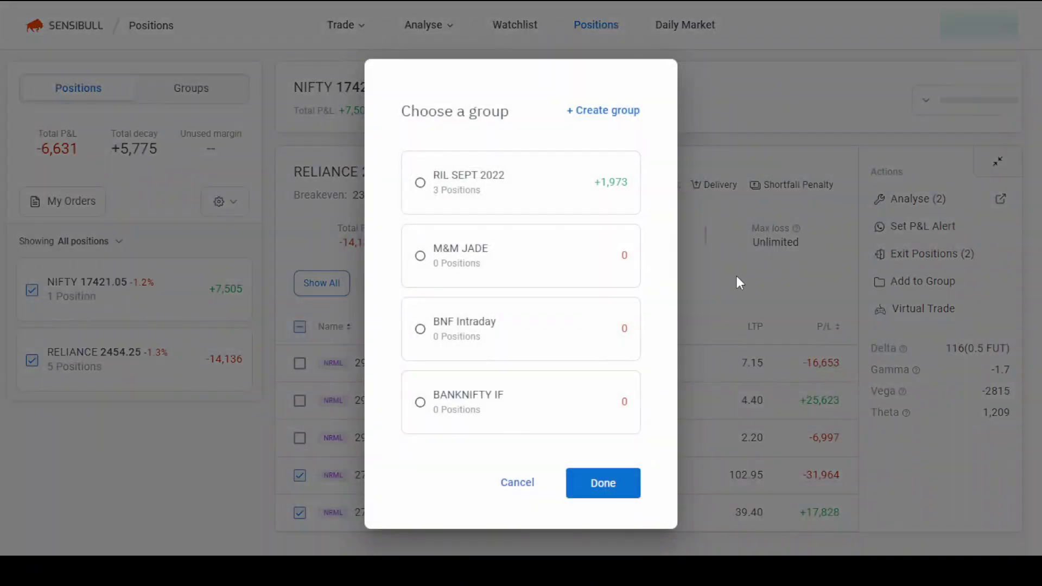
left_click(607, 111)
left_click(484, 292)
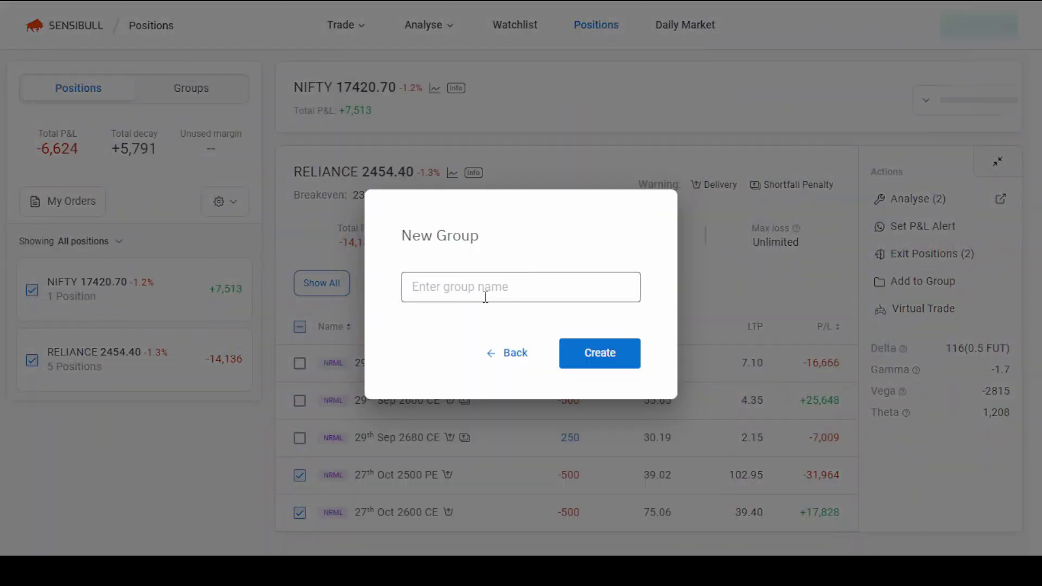
key("ctrl+v")
double_click(452, 286)
type("OCT")
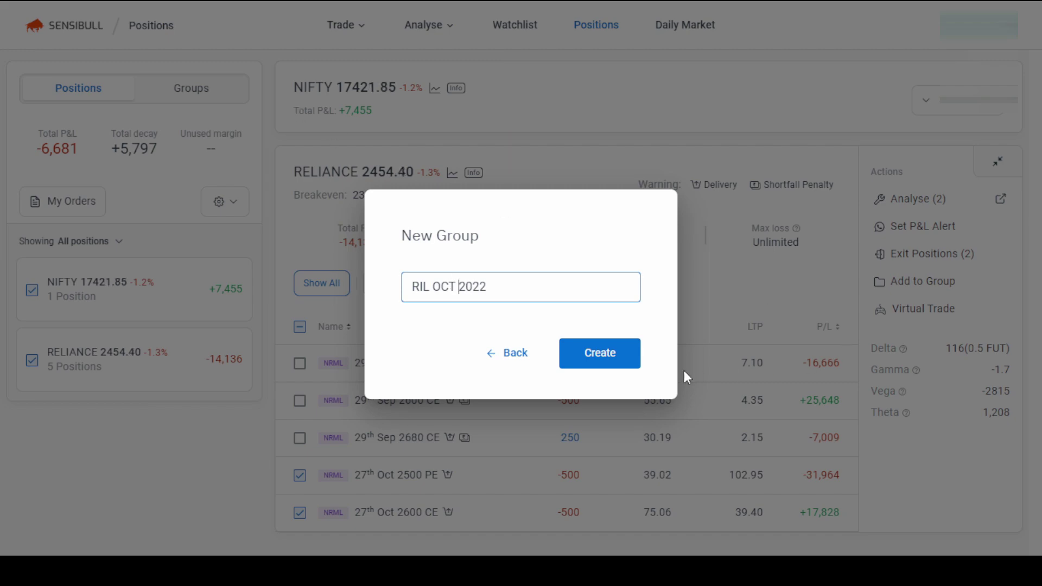
left_click(591, 353)
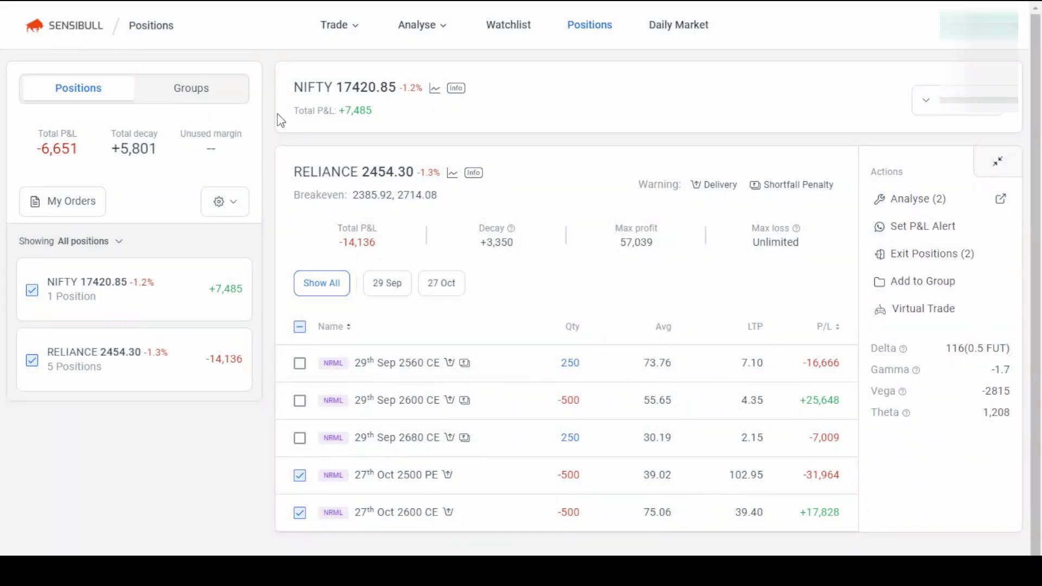
Step: View the position groups and review the RIL OCT 2022 group with its two positions
left_click(193, 99)
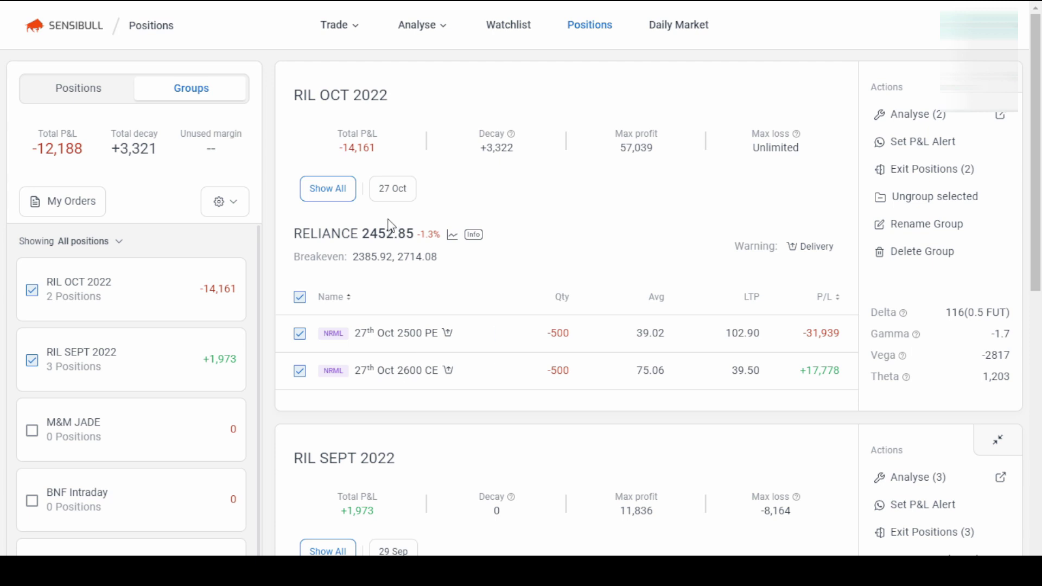
left_click(349, 121)
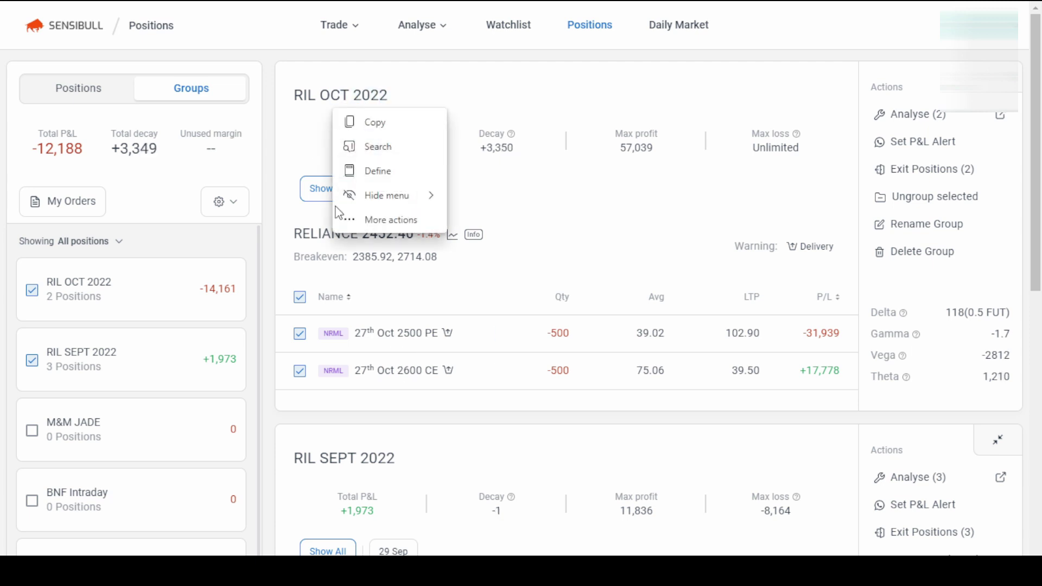
left_click(509, 201)
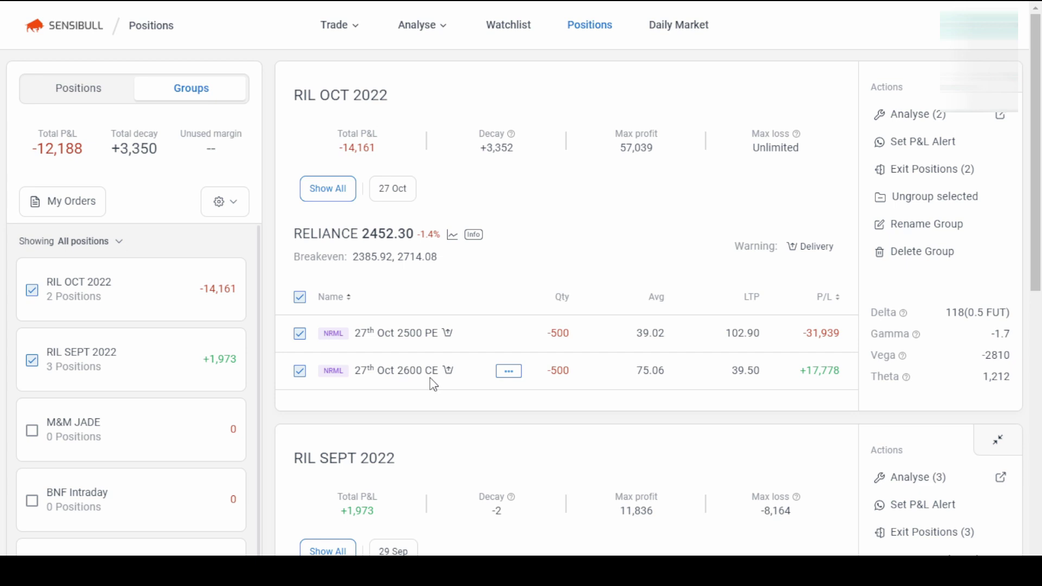
Step: Open the strategy analysis for RIL OCT 2022, examine its breakevens and payoff graph, and return to the positions page
left_click(1001, 116)
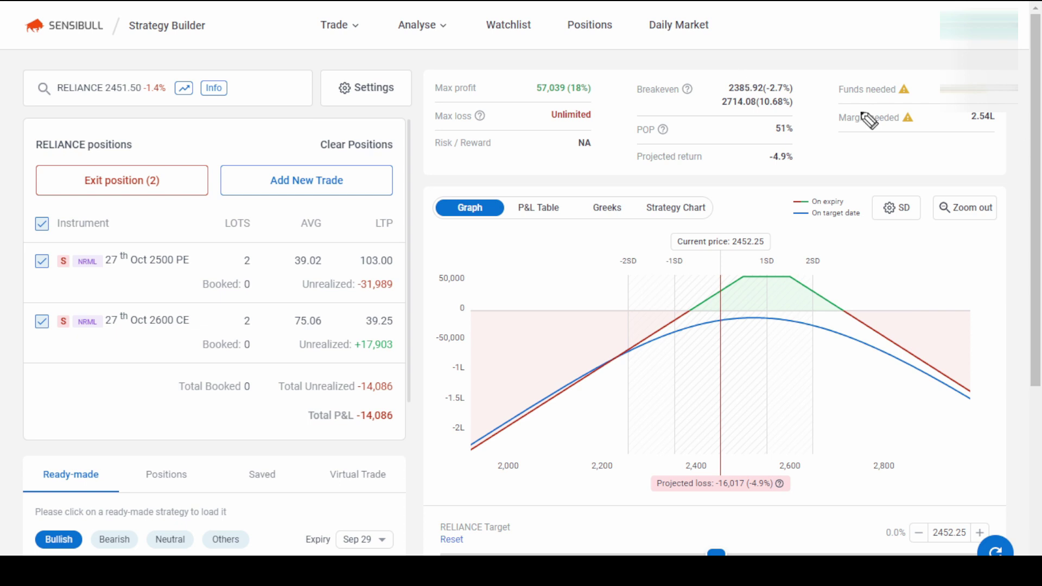
left_click_drag(759, 66, 767, 57)
mouse_move(790, 248)
left_mouse_down()
mouse_move(749, 248)
mouse_move(793, 231)
left_mouse_up()
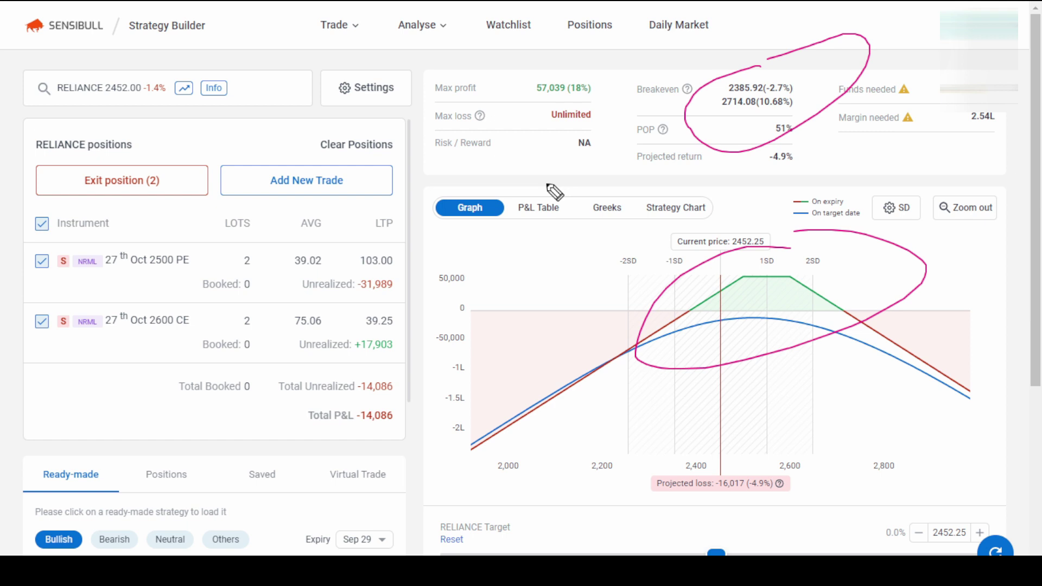
key("Escape")
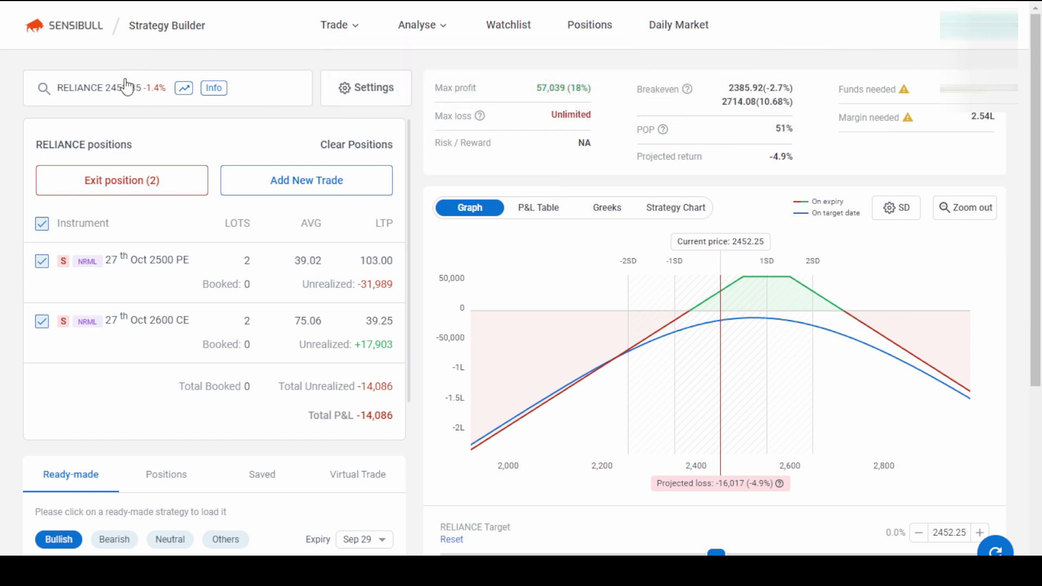
left_click(588, 27)
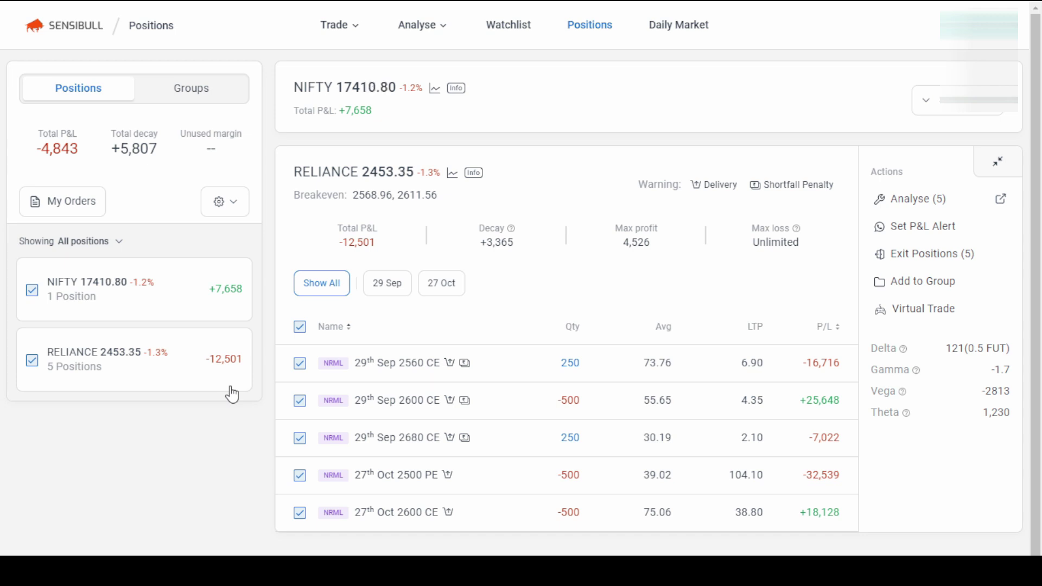
Step: Open the MY Virtual Trades portfolio in Virtual Trade and look through the positions of the RIL SEPT LIVE strategy
mouse_move(447, 353)
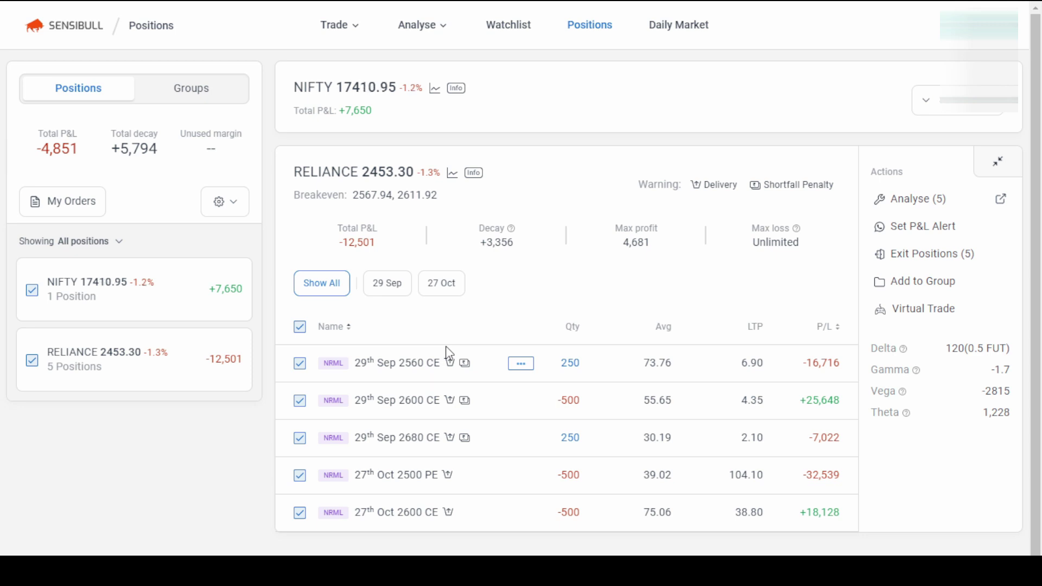
left_click(354, 28)
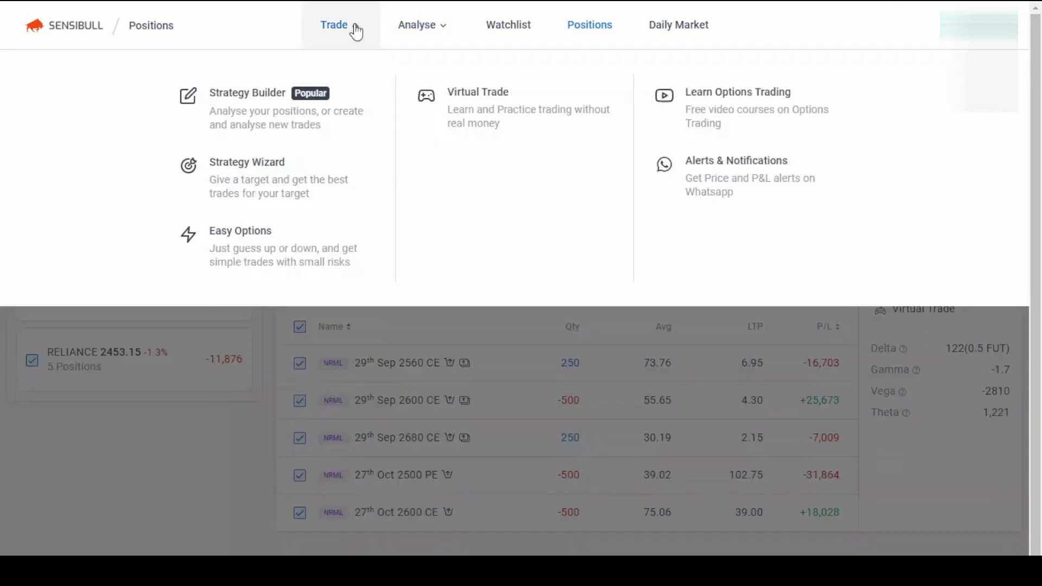
left_click(479, 97)
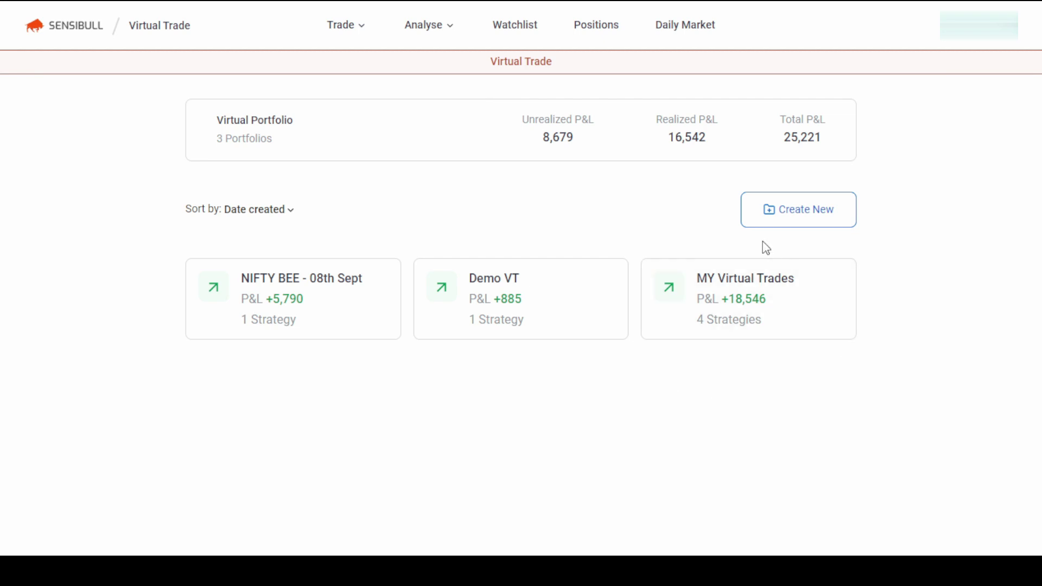
left_click(728, 288)
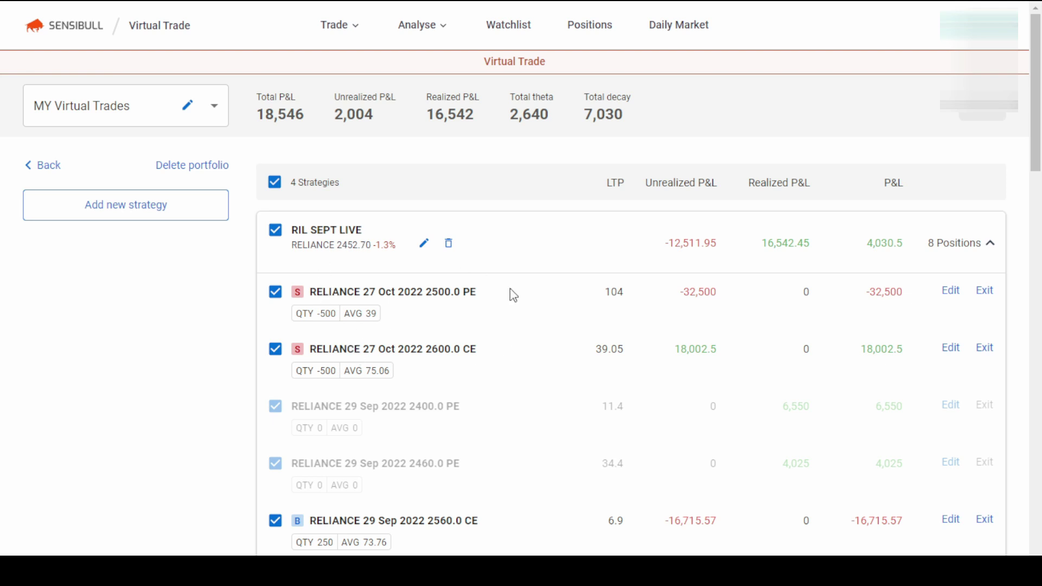
scroll(523, 327, "down", 5)
scroll(524, 329, "up", 5)
Step: Mark the RIL SEPT LIVE name and its unrealized, realized and total P&L with pen annotations, and clear the marks
mouse_move(372, 215)
left_mouse_down()
mouse_move(270, 217)
mouse_move(384, 247)
mouse_move(346, 216)
left_mouse_up()
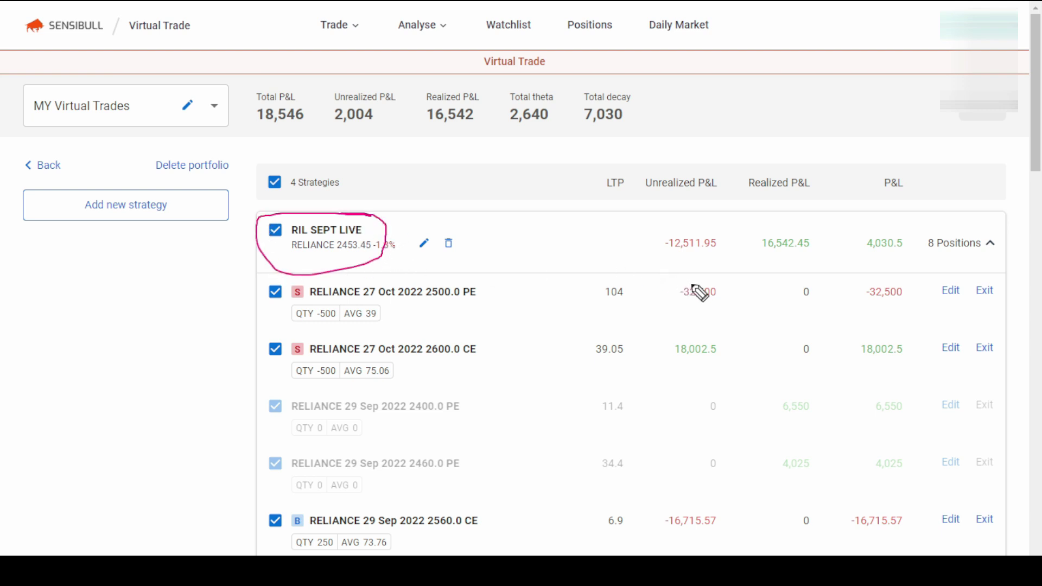
mouse_move(718, 218)
left_mouse_down()
mouse_move(648, 227)
mouse_move(740, 242)
mouse_move(706, 217)
left_mouse_up()
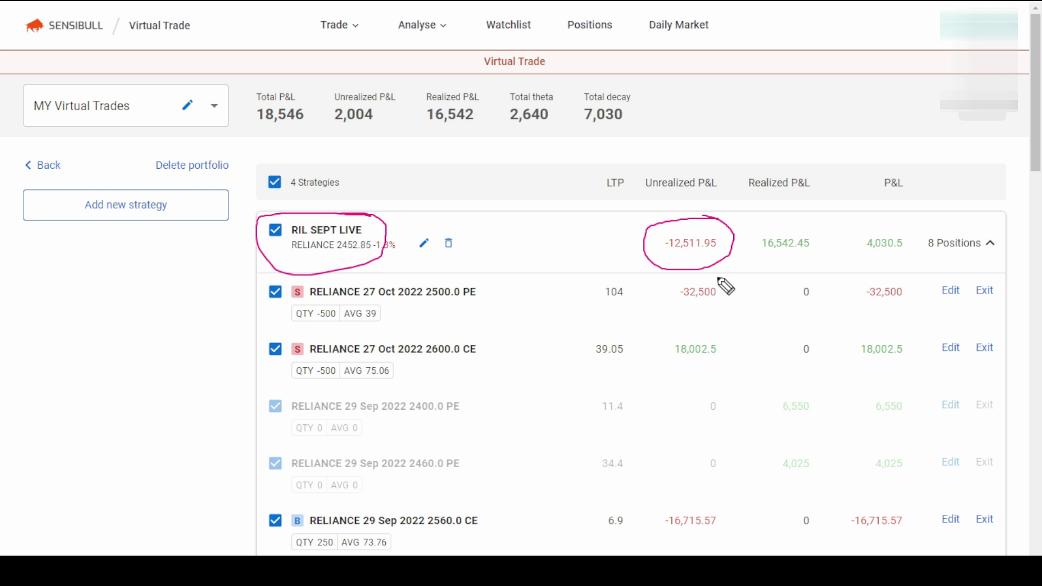
left_click_drag(785, 239, 827, 205)
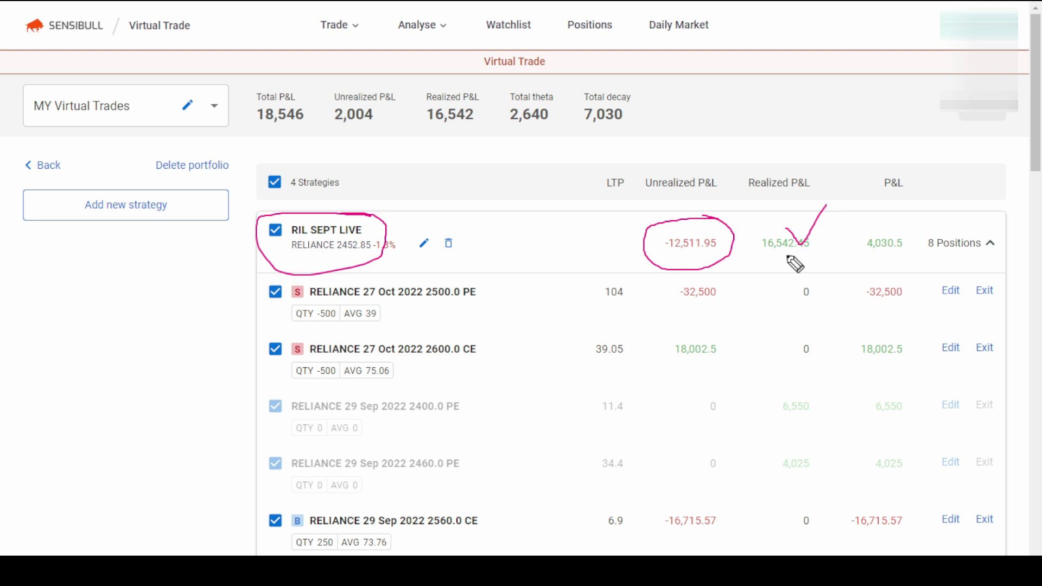
mouse_move(903, 222)
left_mouse_down()
mouse_move(861, 230)
mouse_move(893, 265)
mouse_move(905, 228)
left_mouse_up()
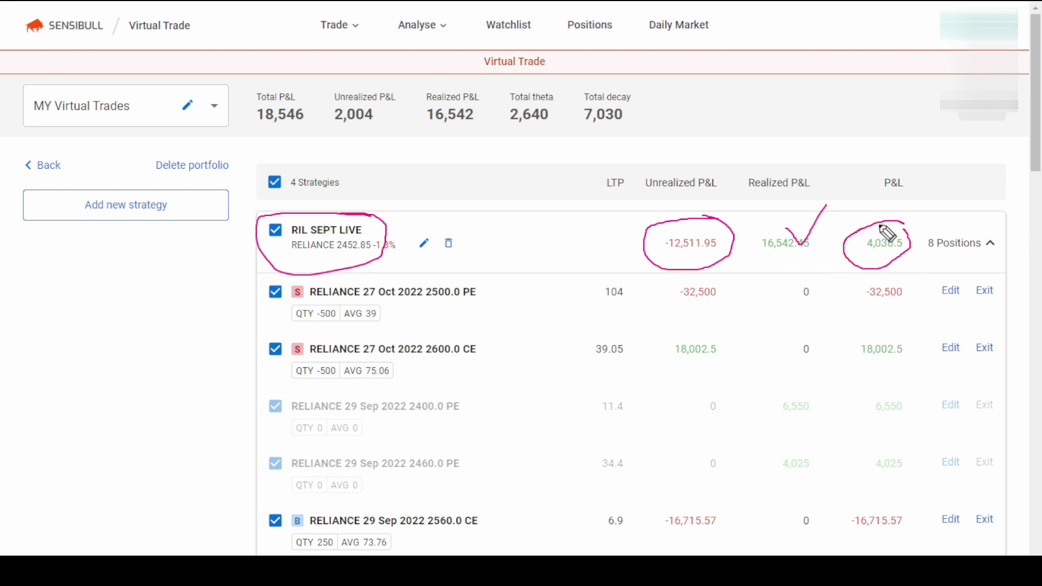
mouse_move(813, 212)
left_mouse_down()
mouse_move(694, 220)
mouse_move(808, 256)
mouse_move(796, 221)
left_mouse_up()
left_click_drag(872, 220, 940, 193)
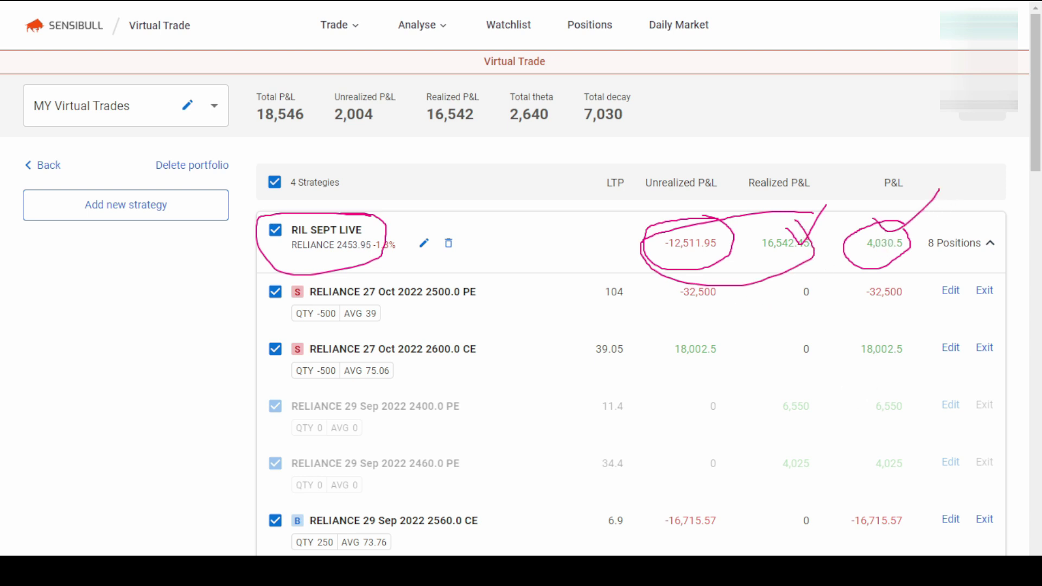
key("Escape")
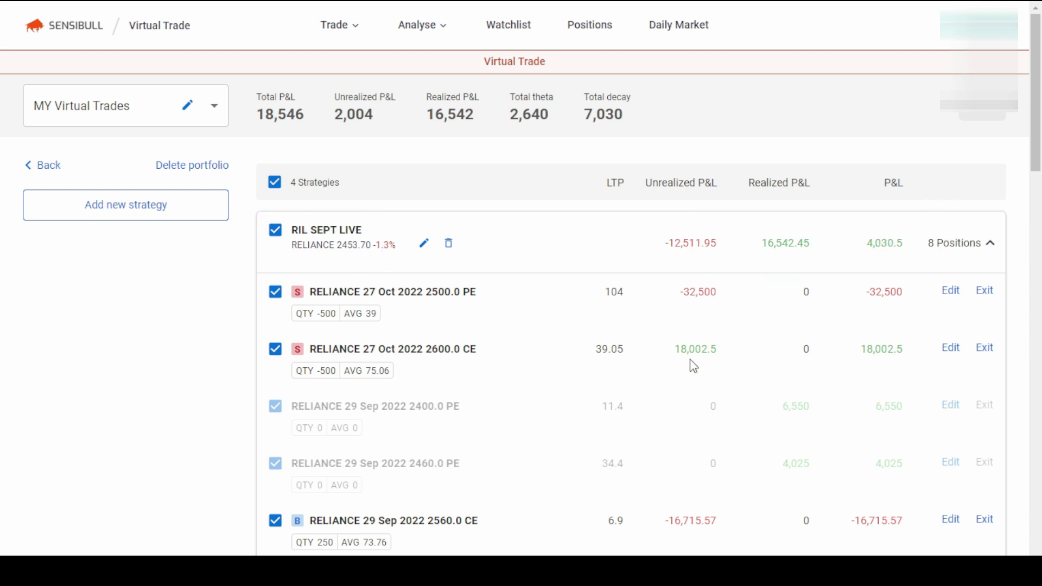
Step: Examine RIL SEPT LIVE's closed 29 Sep 2400 PE, 2460 PE and 2720 CE positions, marking them and their realized P&L with temporary annotations
left_click_drag(1037, 101, 1036, 184)
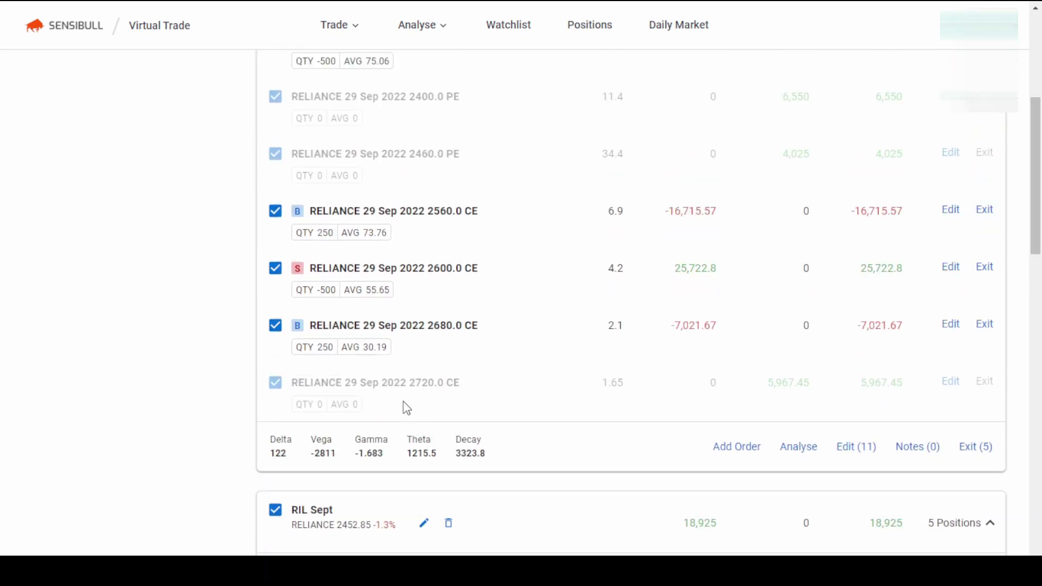
scroll(419, 391, "up", 3)
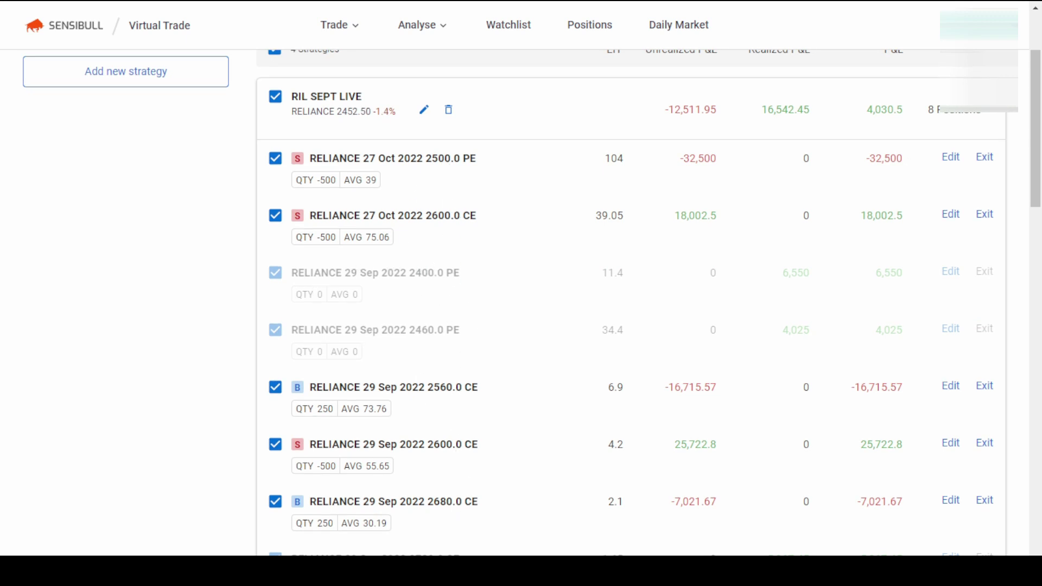
mouse_move(476, 265)
left_mouse_down()
mouse_move(279, 273)
mouse_move(383, 349)
mouse_move(446, 264)
left_mouse_up()
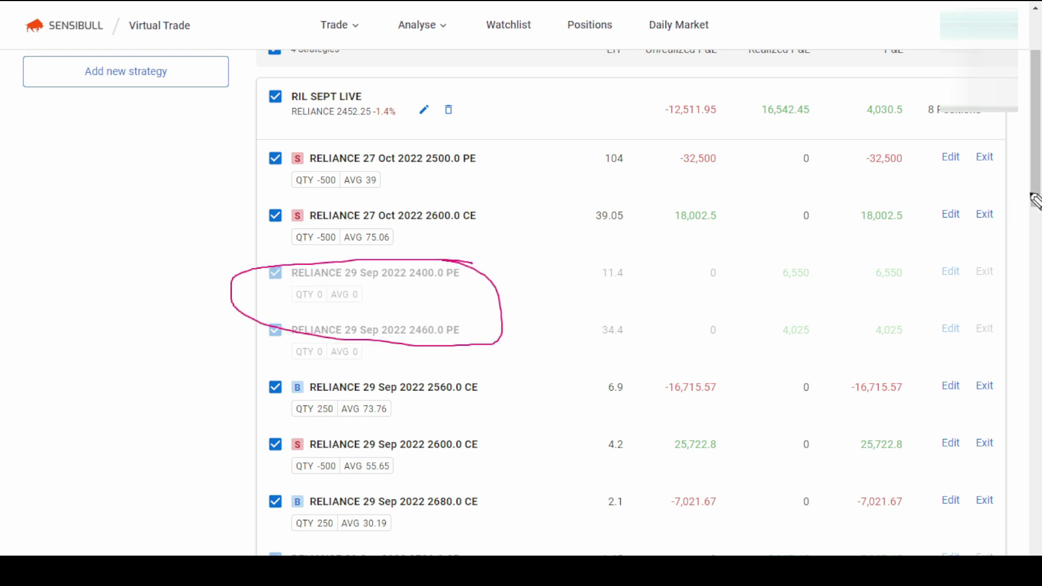
scroll(1026, 203, "down", 2)
mouse_move(469, 148)
left_mouse_down()
mouse_move(368, 142)
mouse_move(290, 232)
mouse_move(449, 146)
left_mouse_up()
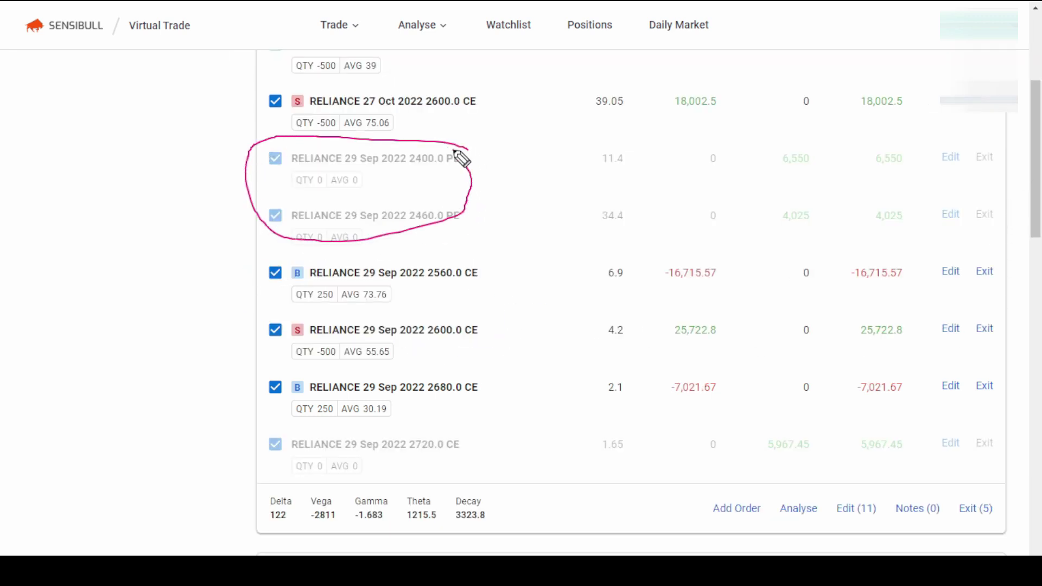
left_click_drag(798, 161, 816, 135)
left_click_drag(803, 205, 855, 153)
mouse_move(489, 433)
left_mouse_down()
mouse_move(305, 424)
mouse_move(383, 489)
left_mouse_up()
left_click_drag(772, 451, 814, 432)
key("Escape")
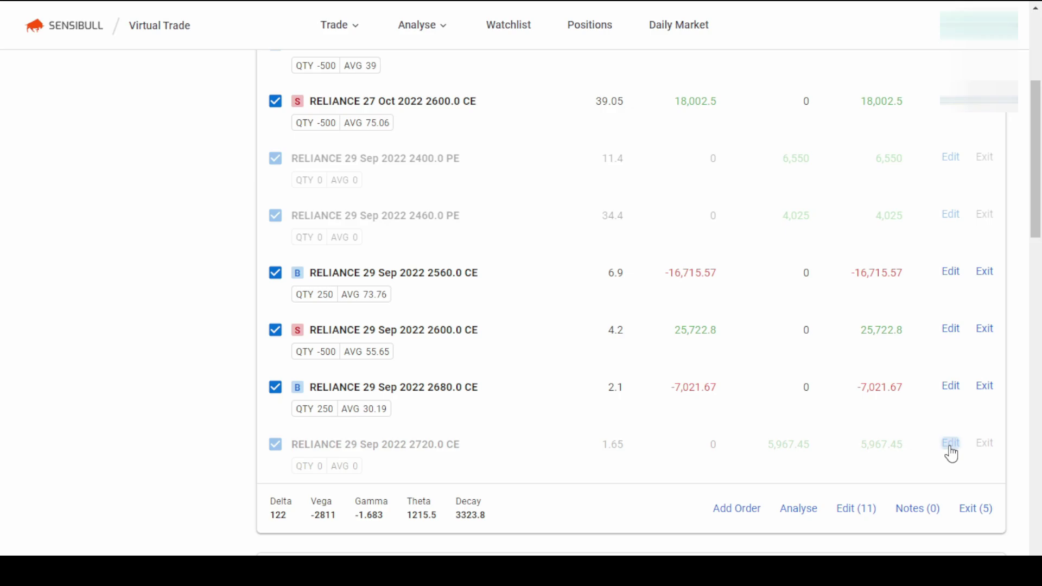
Step: View the orders of the RELIANCE 29 Sep 2720 CE position, compare the sell and buy prices, and close the order list
left_click(950, 444)
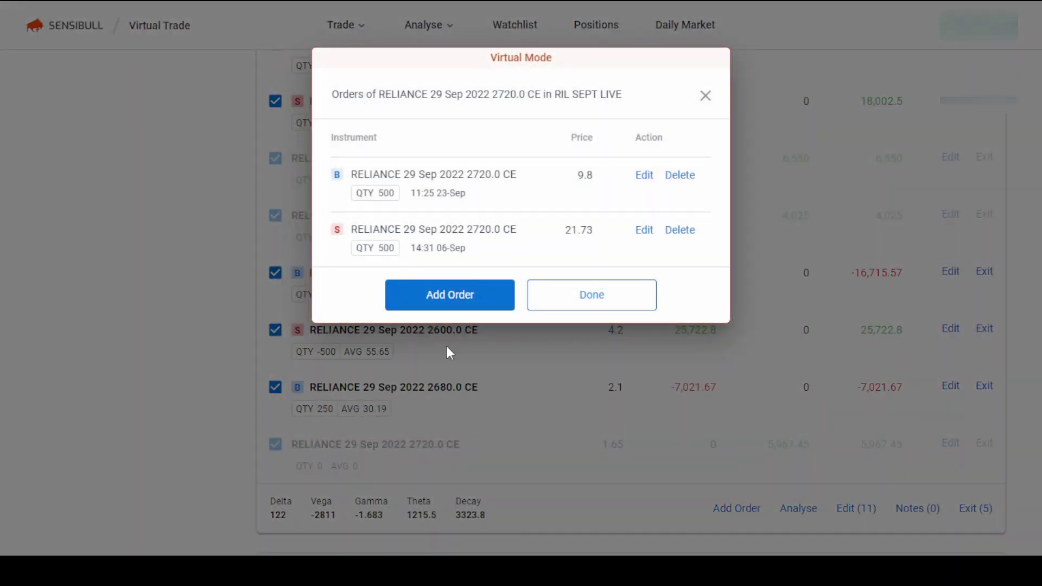
left_click_drag(563, 231, 599, 233)
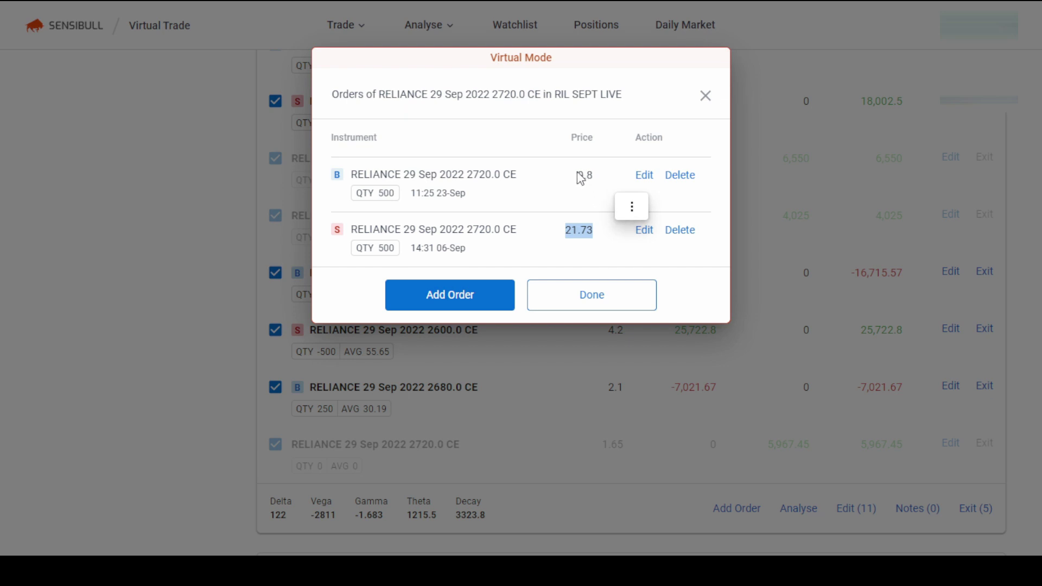
left_click_drag(577, 174, 607, 175)
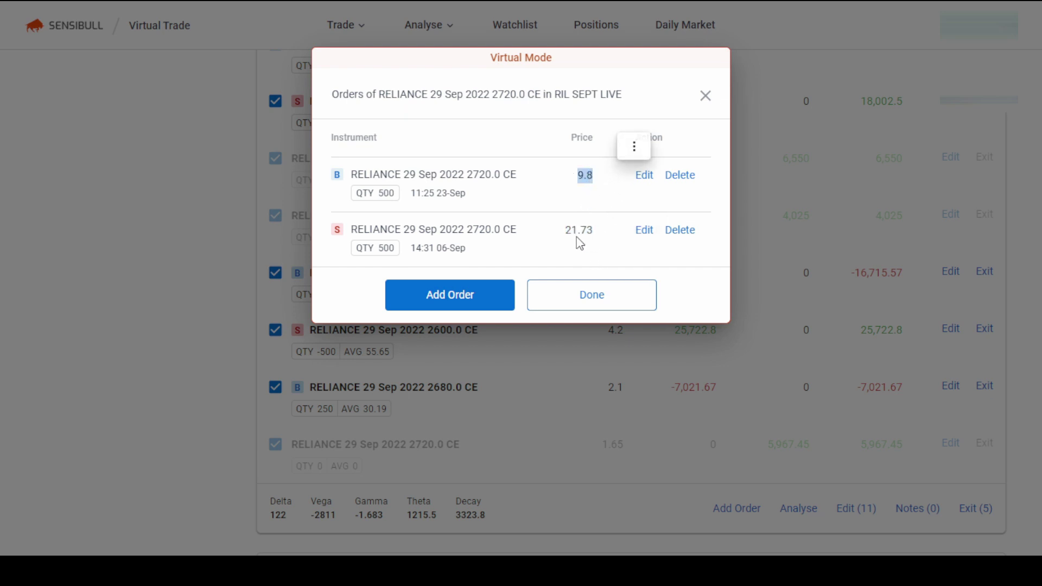
left_click(600, 301)
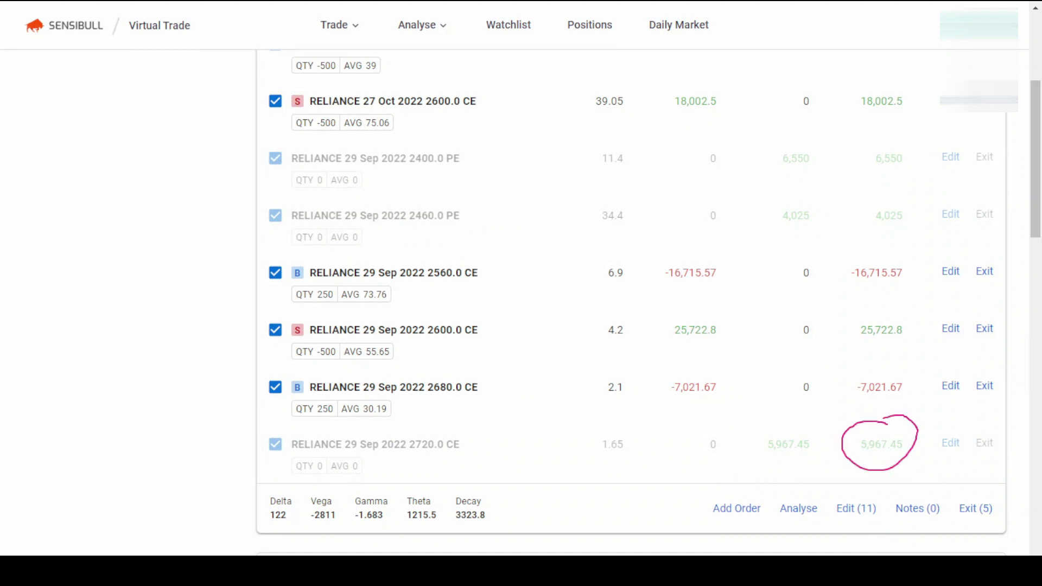
Step: Mark the three closed September positions and their P&L with pen annotations, and clear the marks
left_click_drag(891, 142, 902, 153)
left_click_drag(874, 194, 900, 200)
left_click_drag(221, 157, 279, 136)
left_click_drag(265, 214, 303, 214)
left_click_drag(252, 437, 299, 453)
key("Escape")
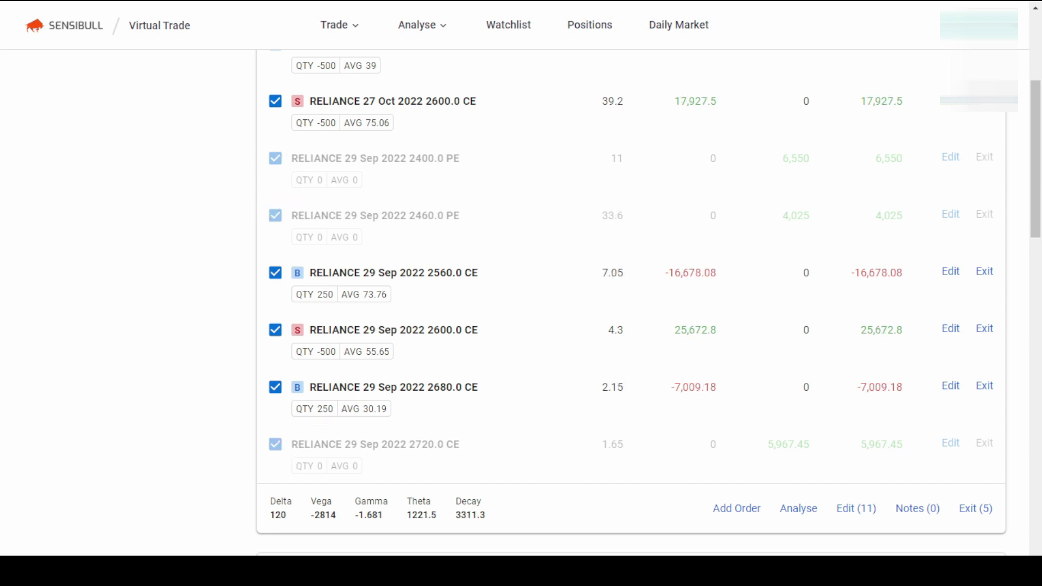
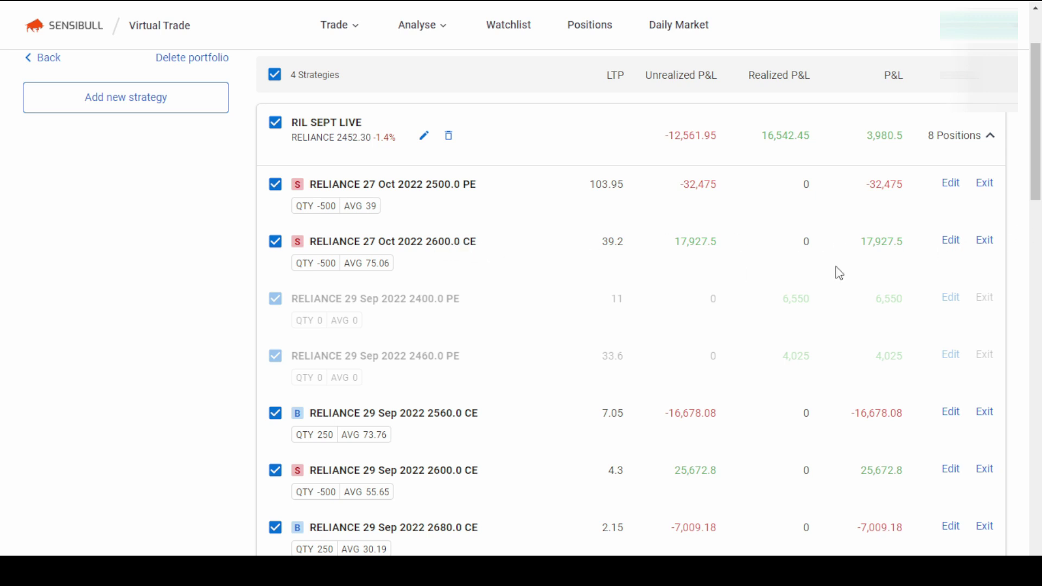
Step: Delete the sell order of the RELIANCE 27 Oct 2600 CE position from the RIL SEPT LIVE strategy
left_click(953, 242)
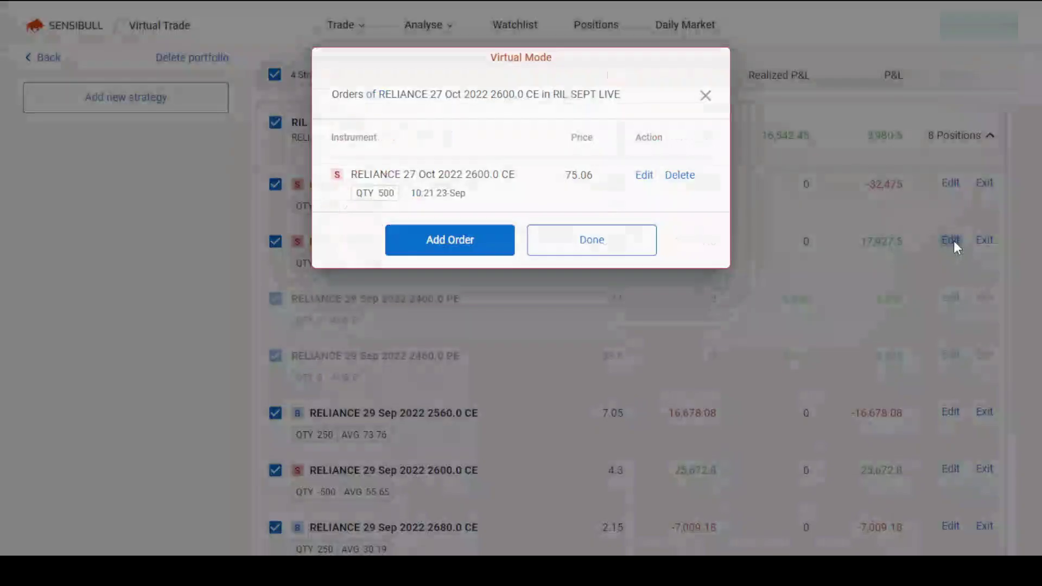
left_click(679, 175)
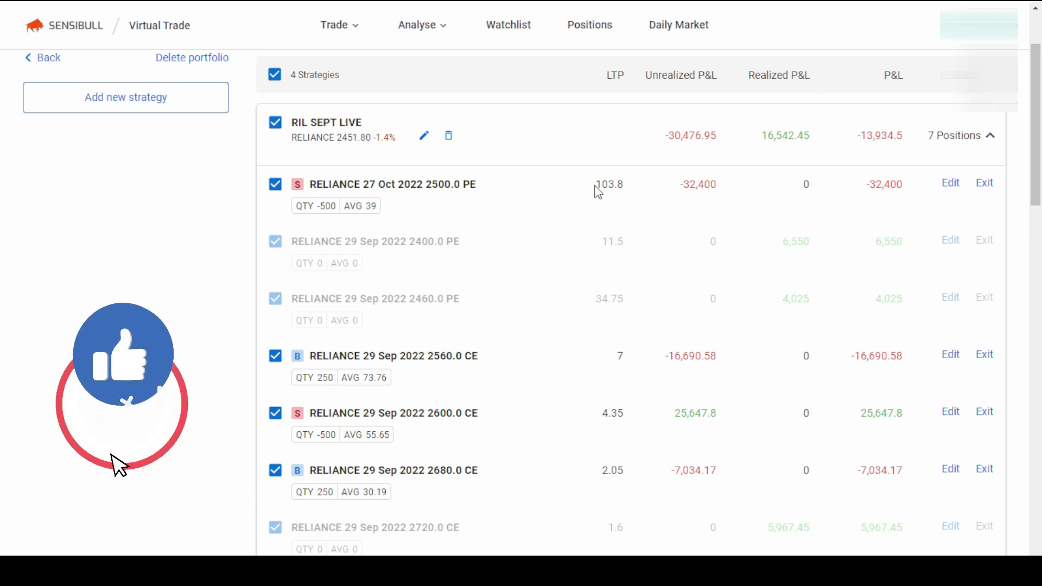
Step: Return to the live positions and select only the 27 Oct 2600 CE position among the RELIANCE positions
left_click(581, 36)
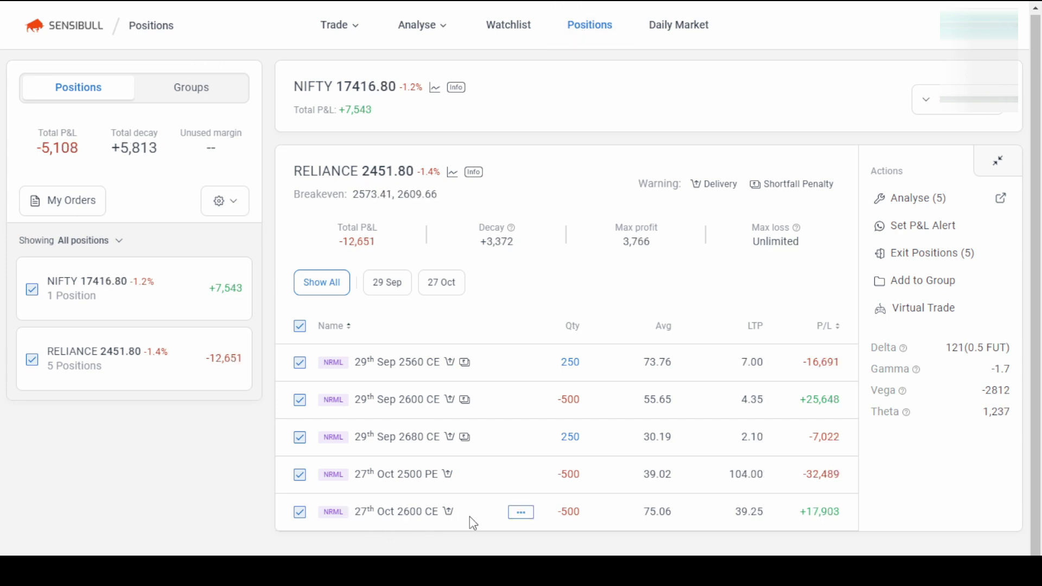
left_click(300, 328)
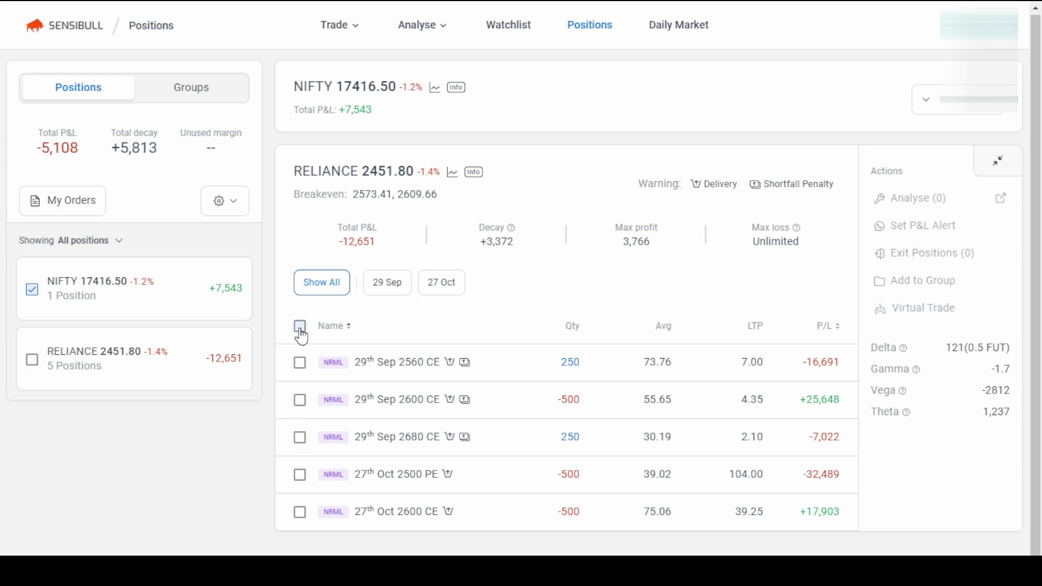
left_click(298, 513)
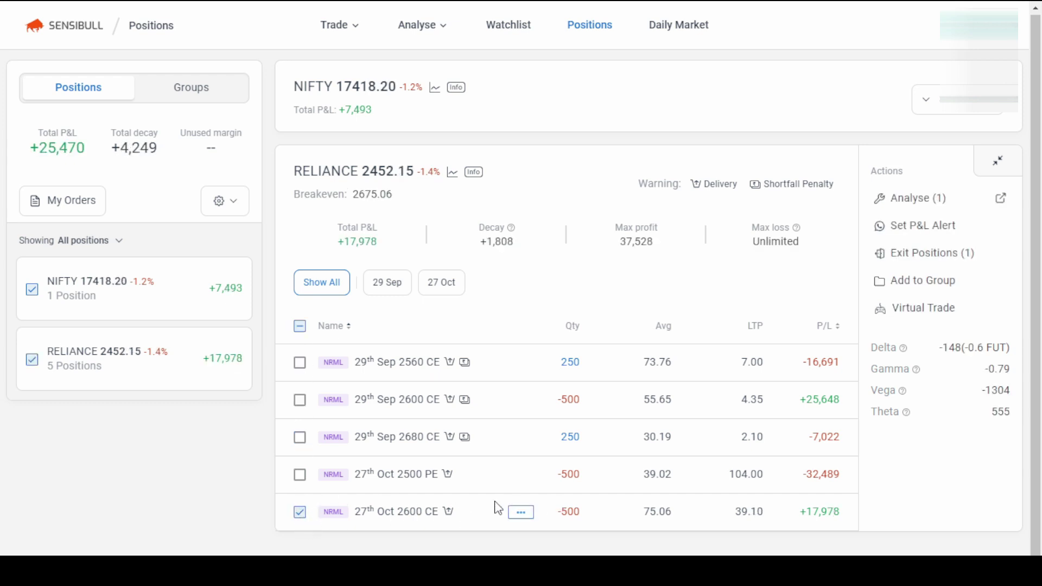
Step: Add the selected position to the RIL SEPT LIVE strategy in the MY Virtual Trades virtual portfolio, and open the full portfolio
left_click(949, 315)
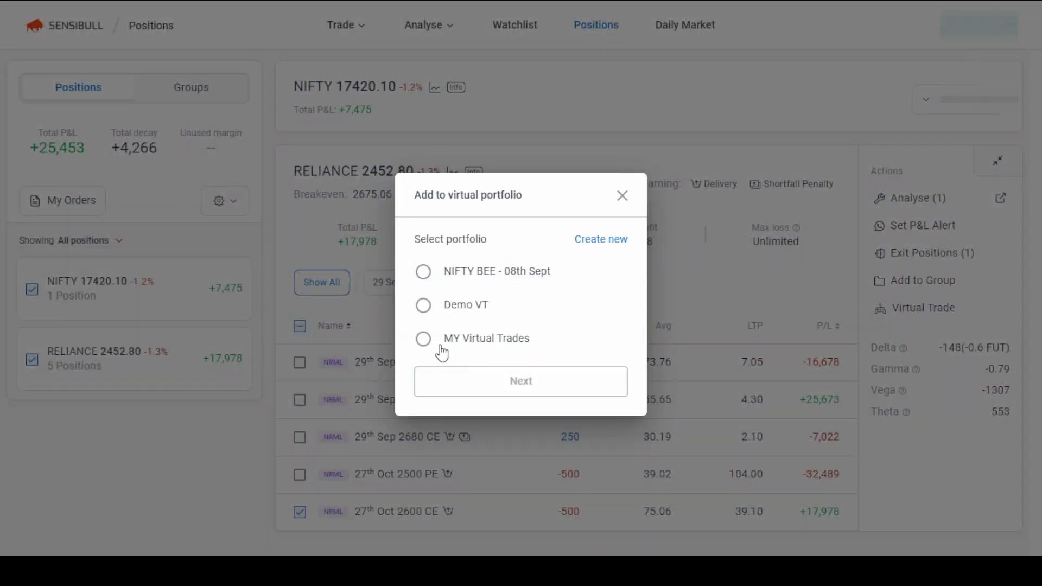
left_click(424, 341)
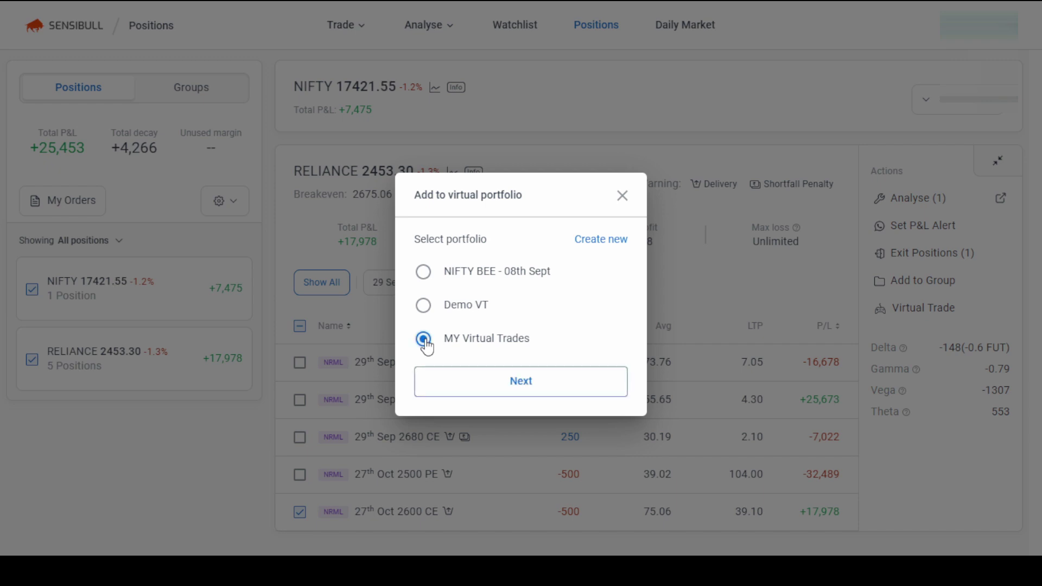
left_click(523, 384)
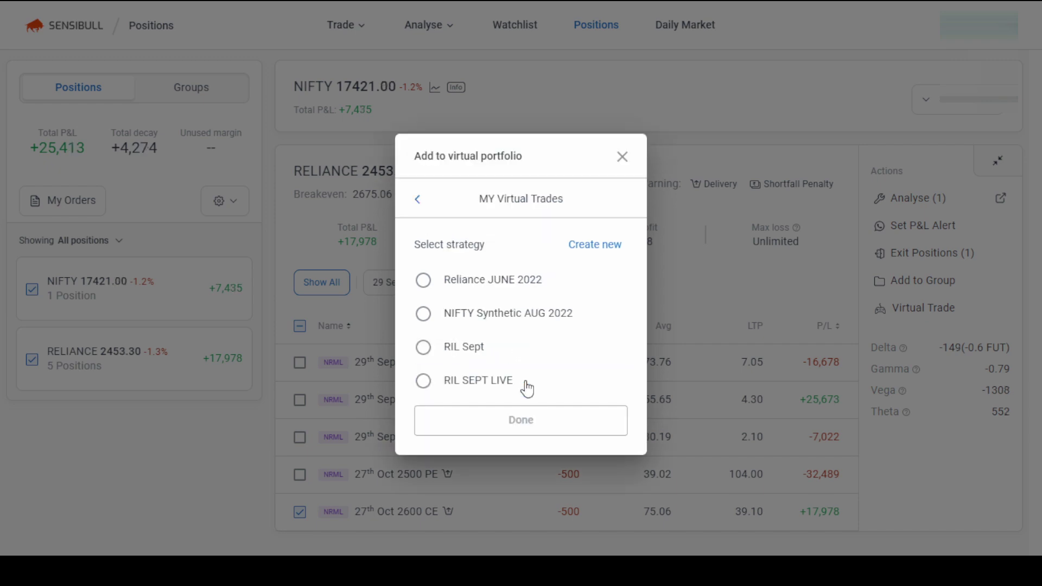
left_click(423, 381)
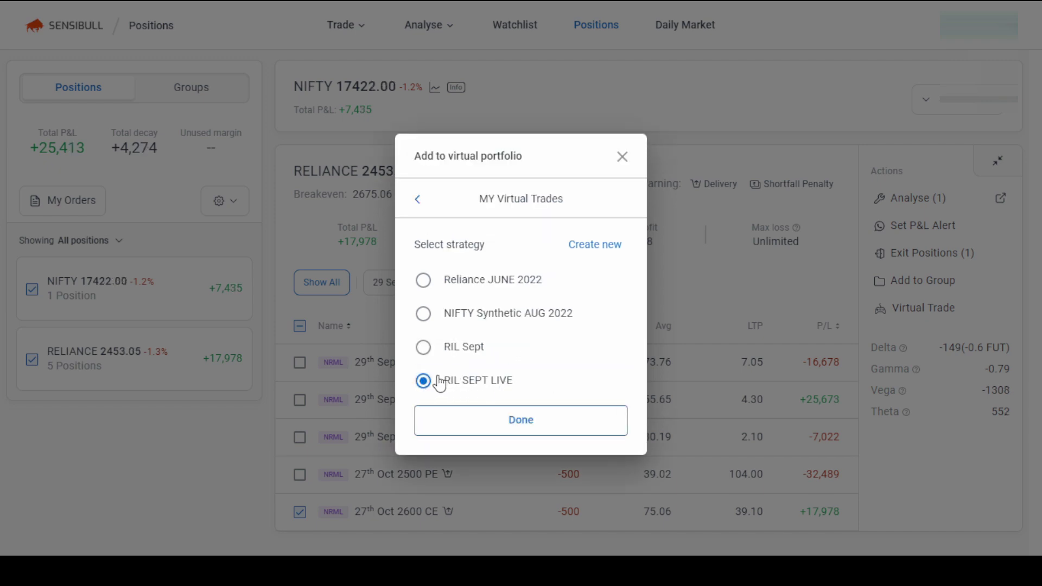
mouse_move(536, 373)
left_mouse_down()
mouse_move(412, 377)
mouse_move(549, 381)
left_mouse_up()
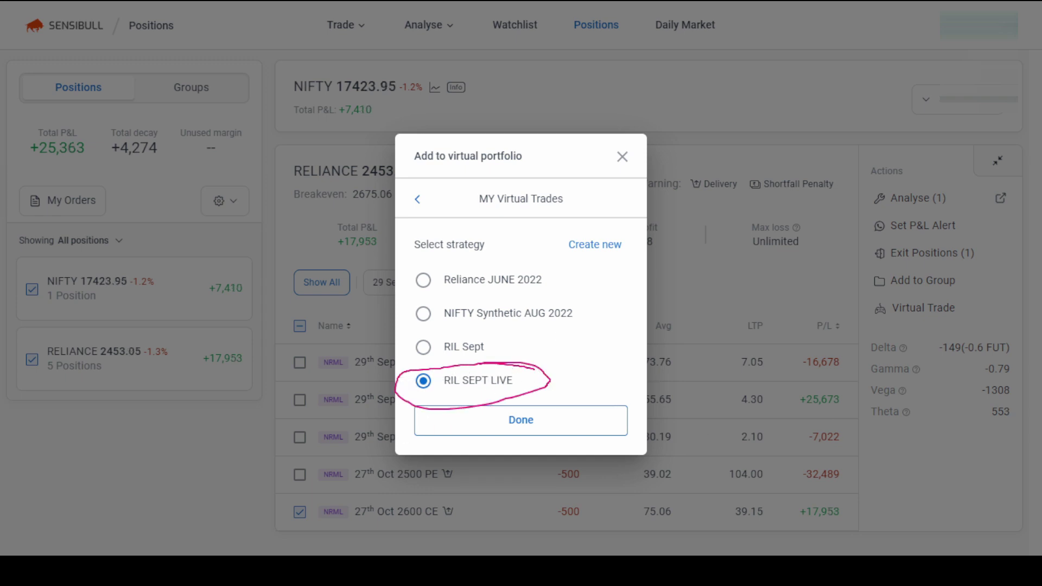
left_click(521, 428)
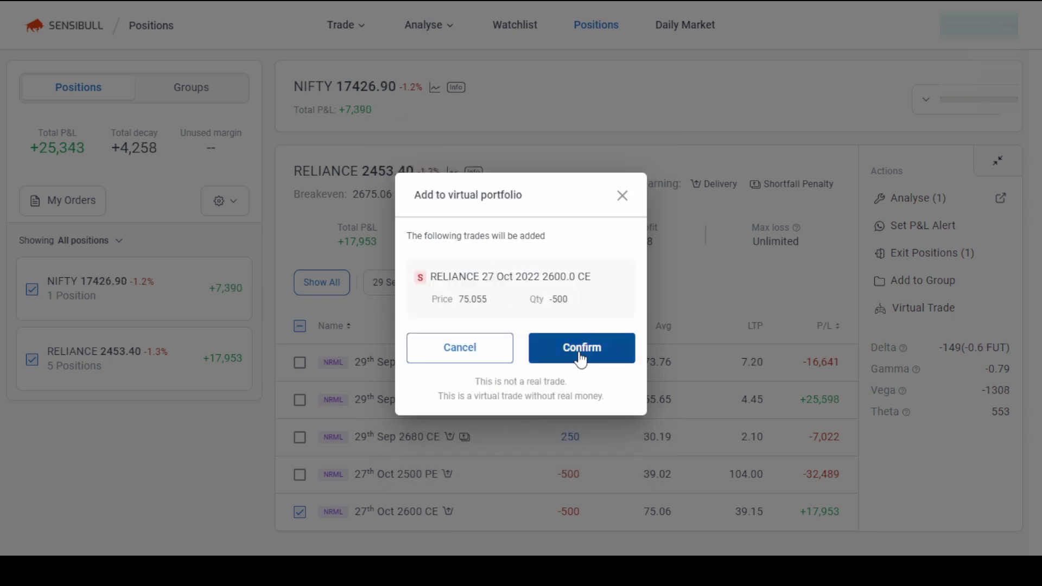
left_click(582, 362)
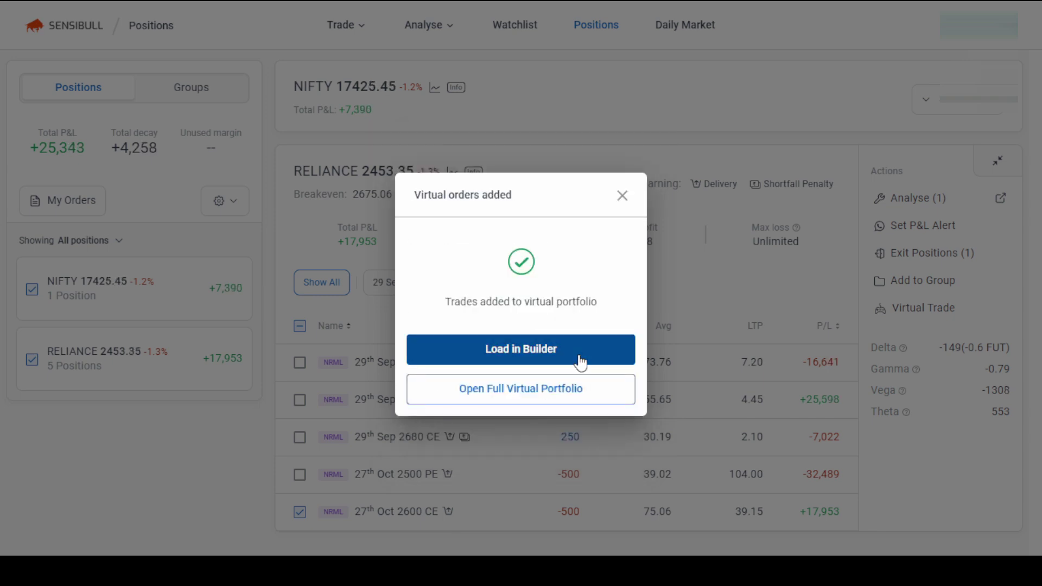
left_click(525, 397)
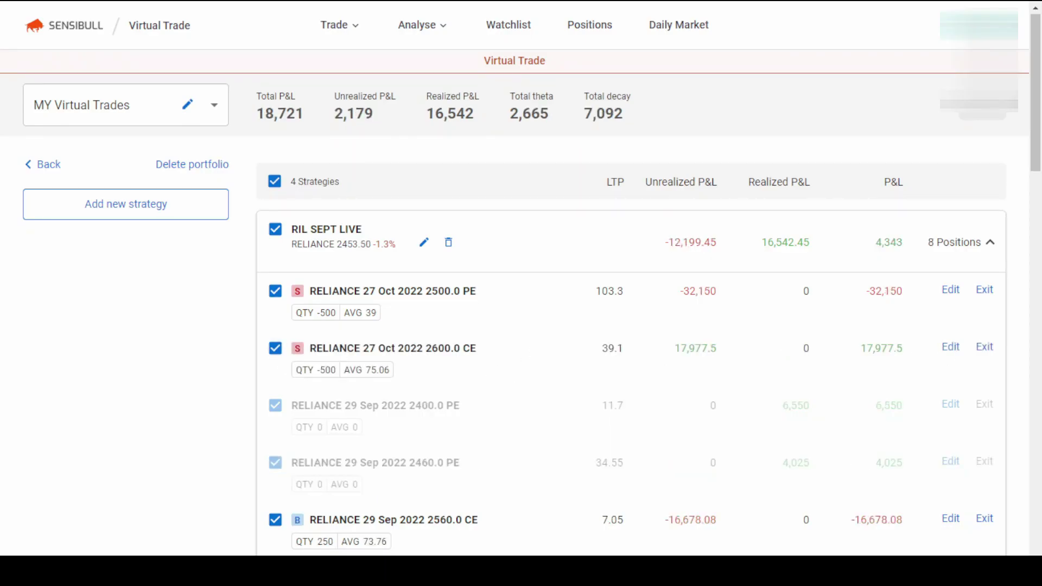
Step: Circle the RELIANCE 27 Oct 2600 CE position and tick the RIL SEPT LIVE strategy's unrealized and realized P&L with pen annotations
mouse_move(983, 326)
left_mouse_down()
mouse_move(326, 321)
mouse_move(928, 403)
mouse_move(944, 369)
left_mouse_up()
left_click_drag(686, 224, 729, 198)
left_click_drag(781, 224, 827, 198)
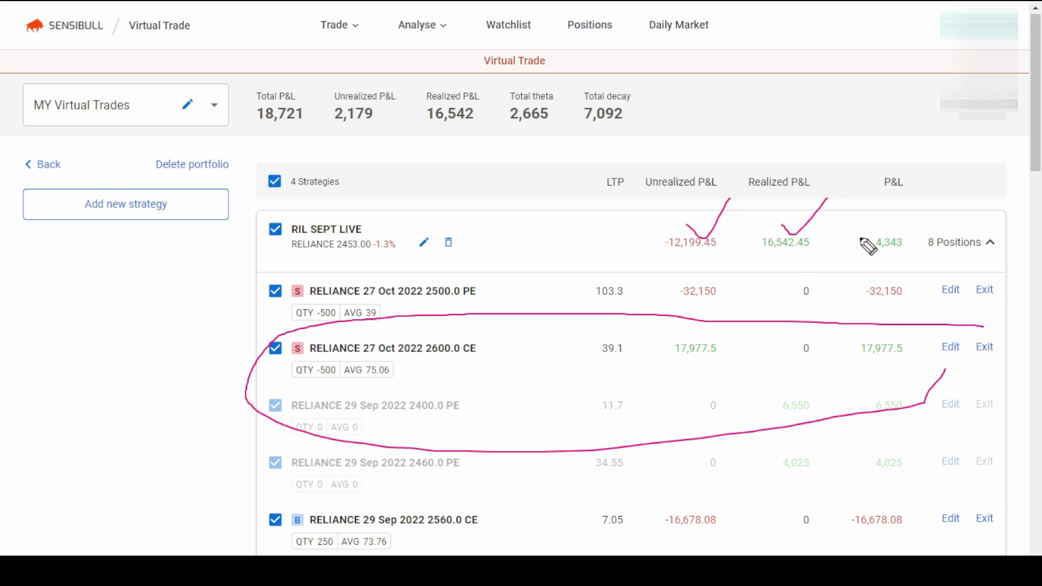
Step: Review the positions and Greeks of the RIL SEPT LIVE strategy, and view its notes without adding one
scroll(724, 361, "down", 8)
scroll(724, 360, "up", 3)
scroll(716, 360, "down", 2)
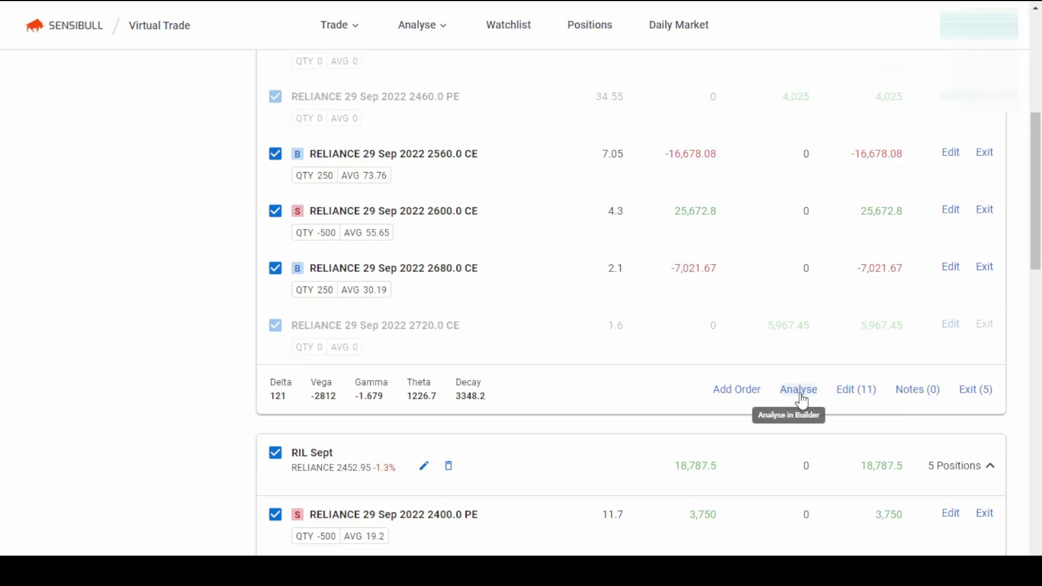
scroll(728, 356, "up", 5)
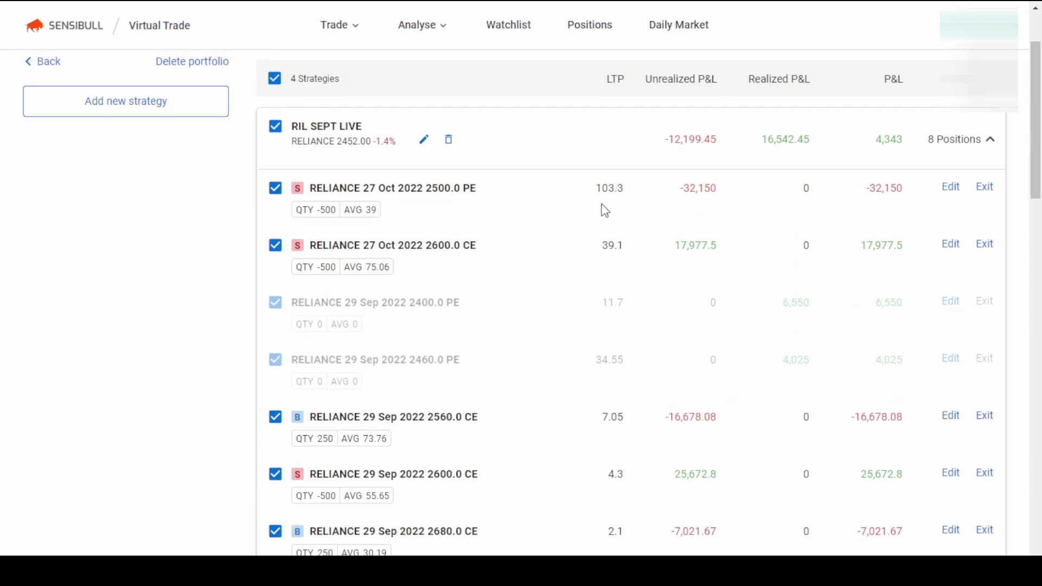
scroll(779, 365, "down", 5)
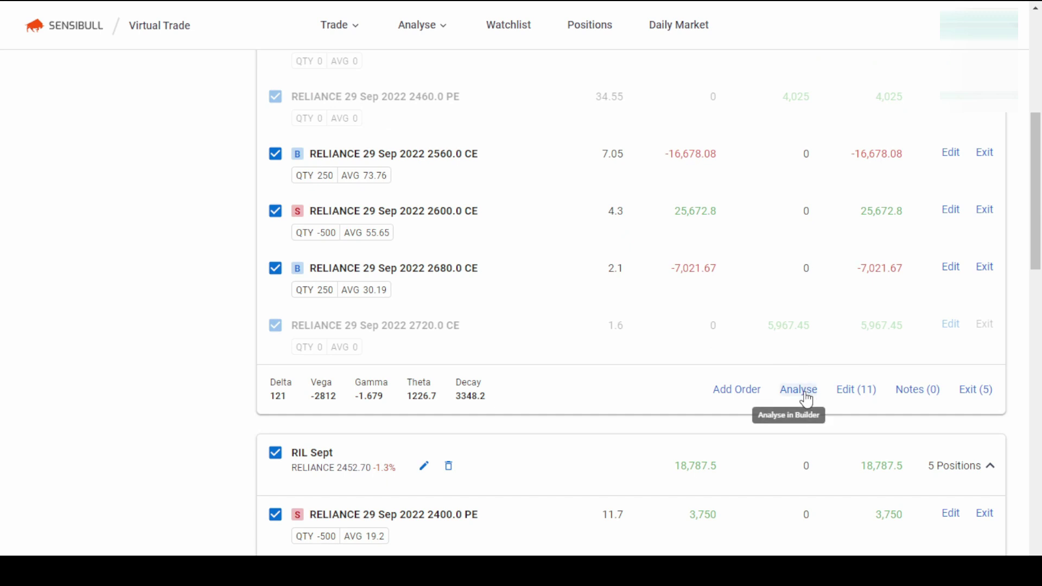
double_click(910, 396)
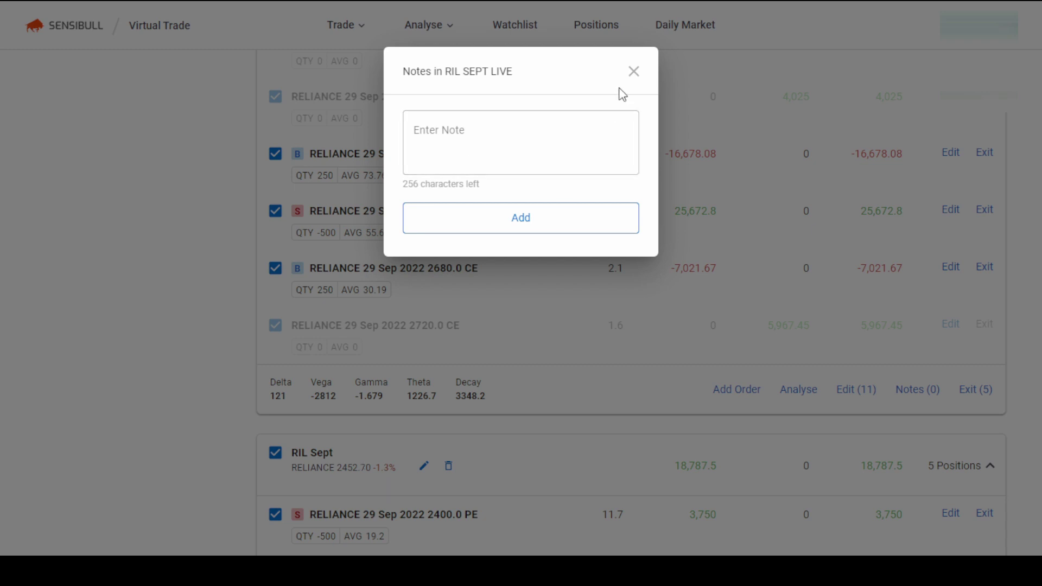
left_click(633, 72)
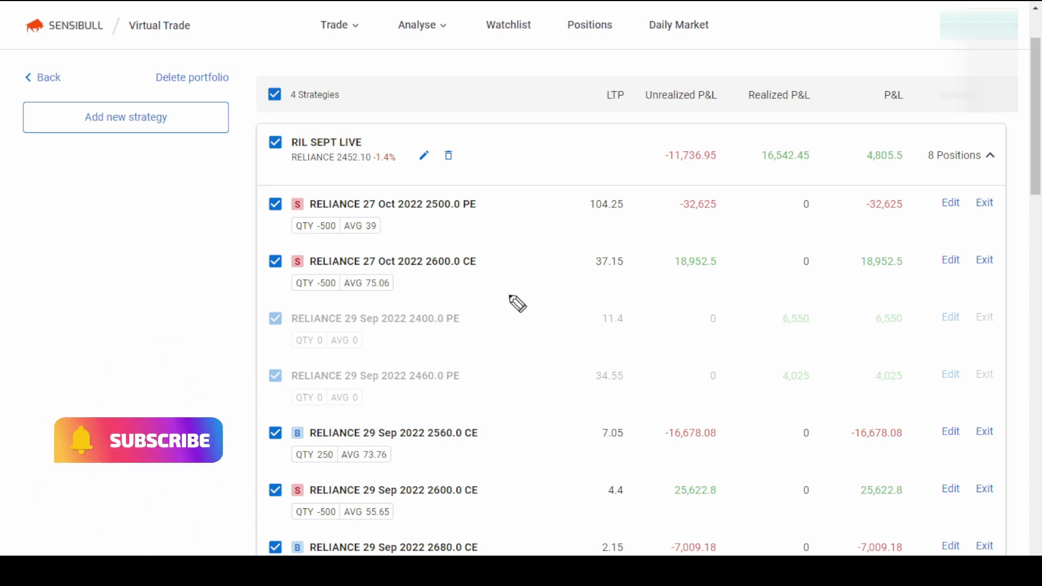
Step: Circle the 27 Oct 2600 CE position and tick its LTP with pen annotations, and clear the marks
mouse_move(326, 237)
left_mouse_down()
mouse_move(249, 283)
mouse_move(632, 311)
mouse_move(986, 283)
mouse_move(883, 240)
mouse_move(325, 238)
left_mouse_up()
left_click_drag(582, 262, 637, 247)
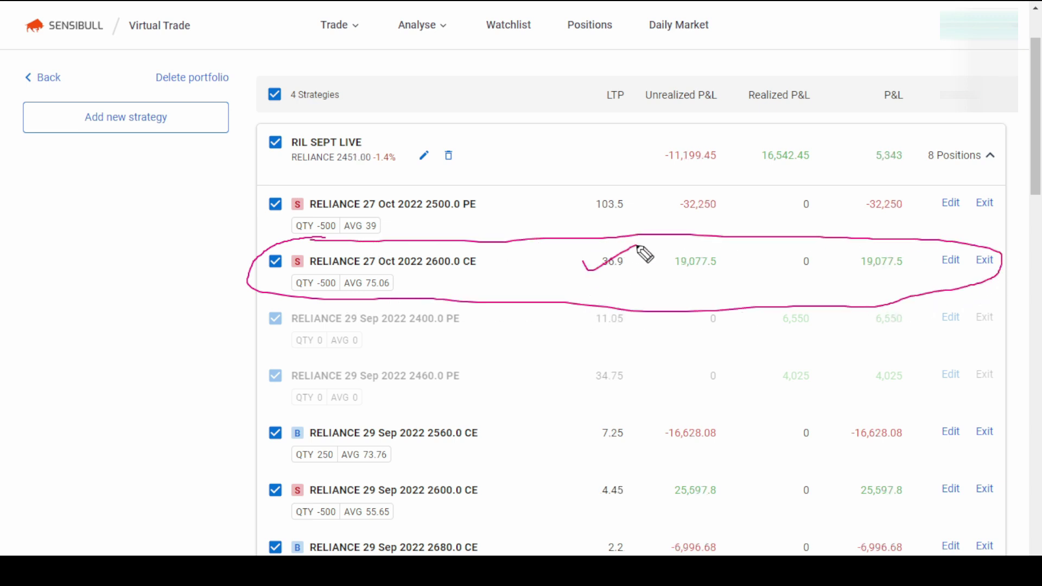
key("Escape")
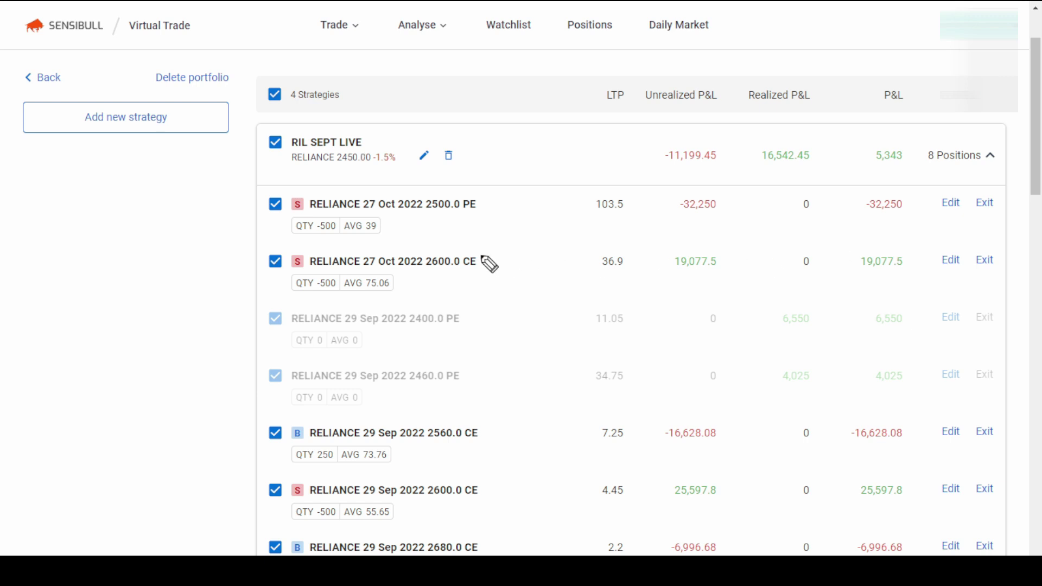
Step: Circle the 27 Oct 2600 CE position, open its exit order and cancel it, and clear all pen marks
mouse_move(467, 242)
left_mouse_down()
mouse_move(434, 237)
mouse_move(264, 278)
mouse_move(606, 299)
mouse_move(991, 295)
mouse_move(855, 216)
mouse_move(435, 251)
left_mouse_up()
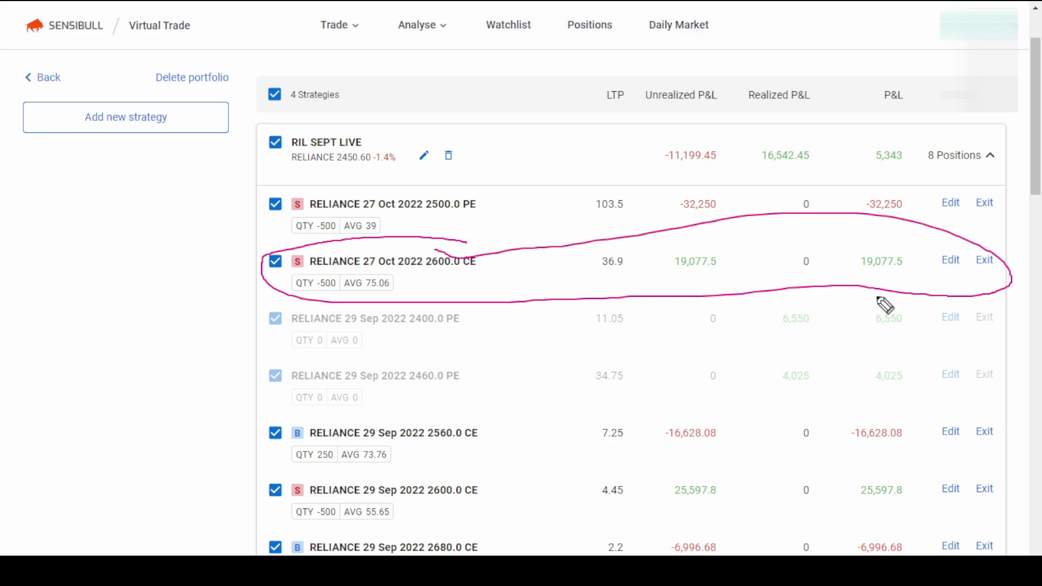
left_click(984, 262)
left_click_drag(660, 552, 624, 551)
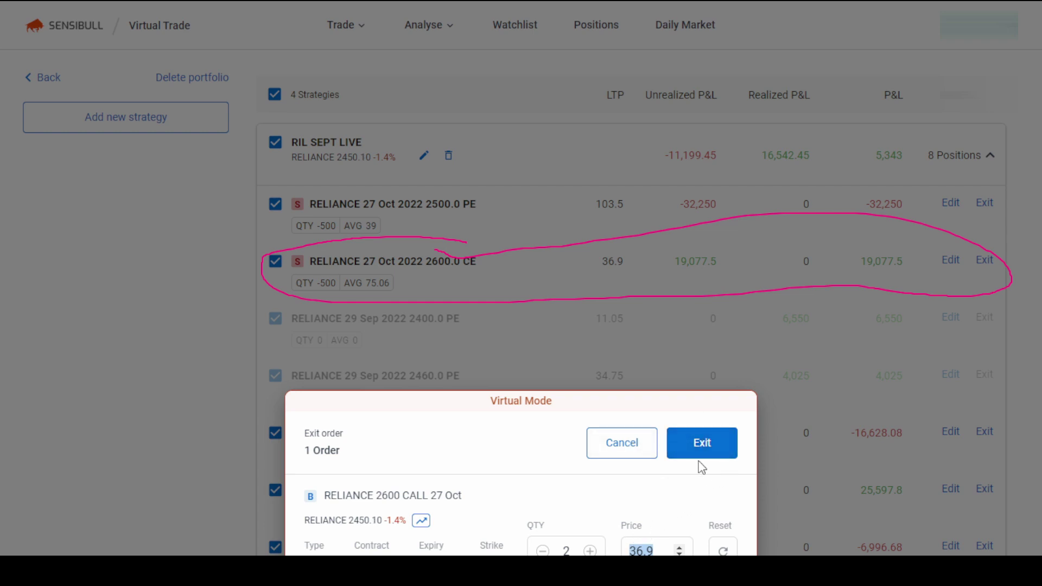
left_click(603, 447)
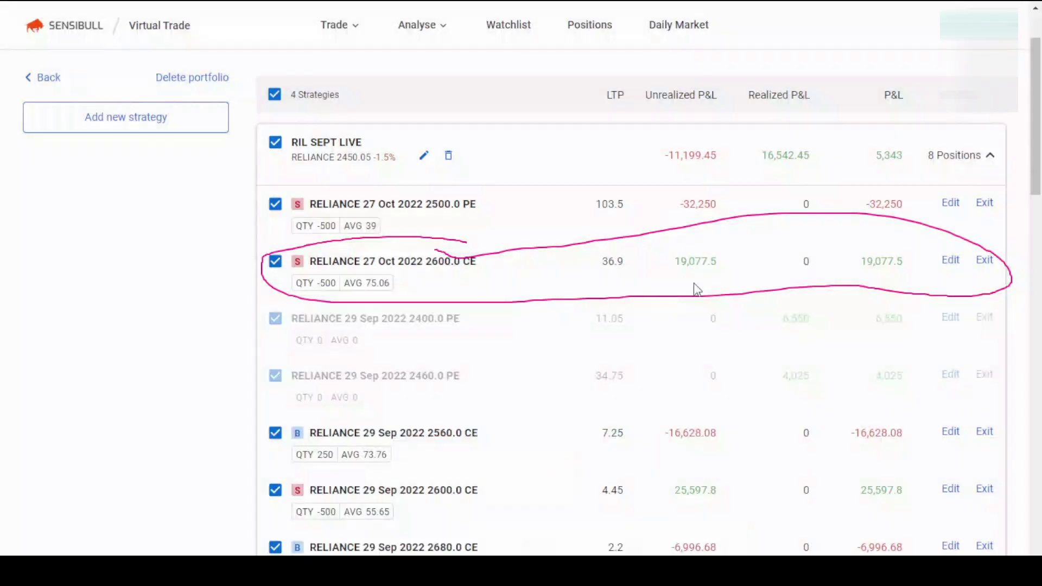
key("Escape")
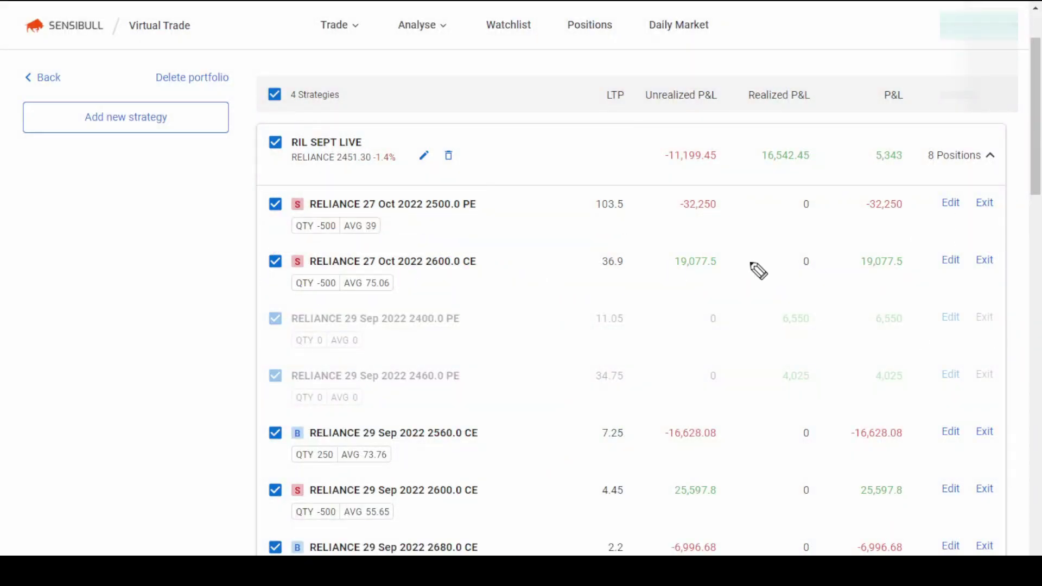
mouse_move(539, 234)
left_mouse_down()
mouse_move(458, 235)
mouse_move(959, 351)
mouse_move(755, 241)
left_mouse_up()
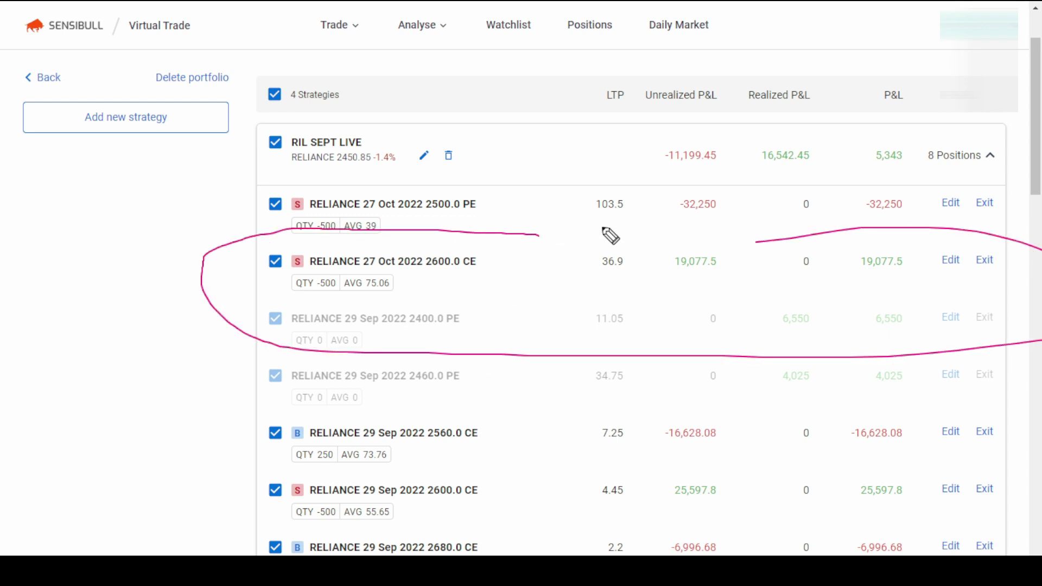
key("Escape")
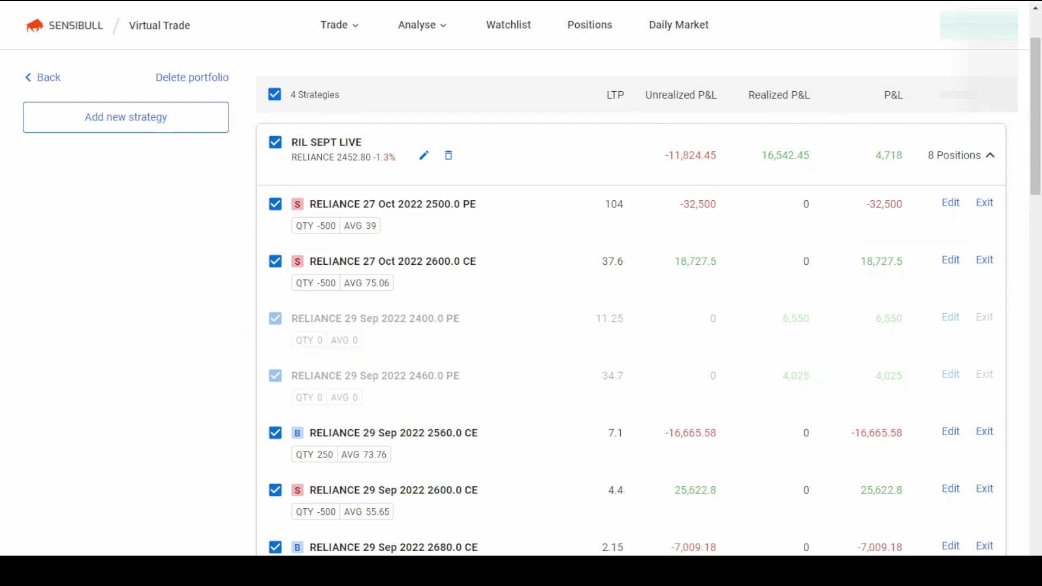